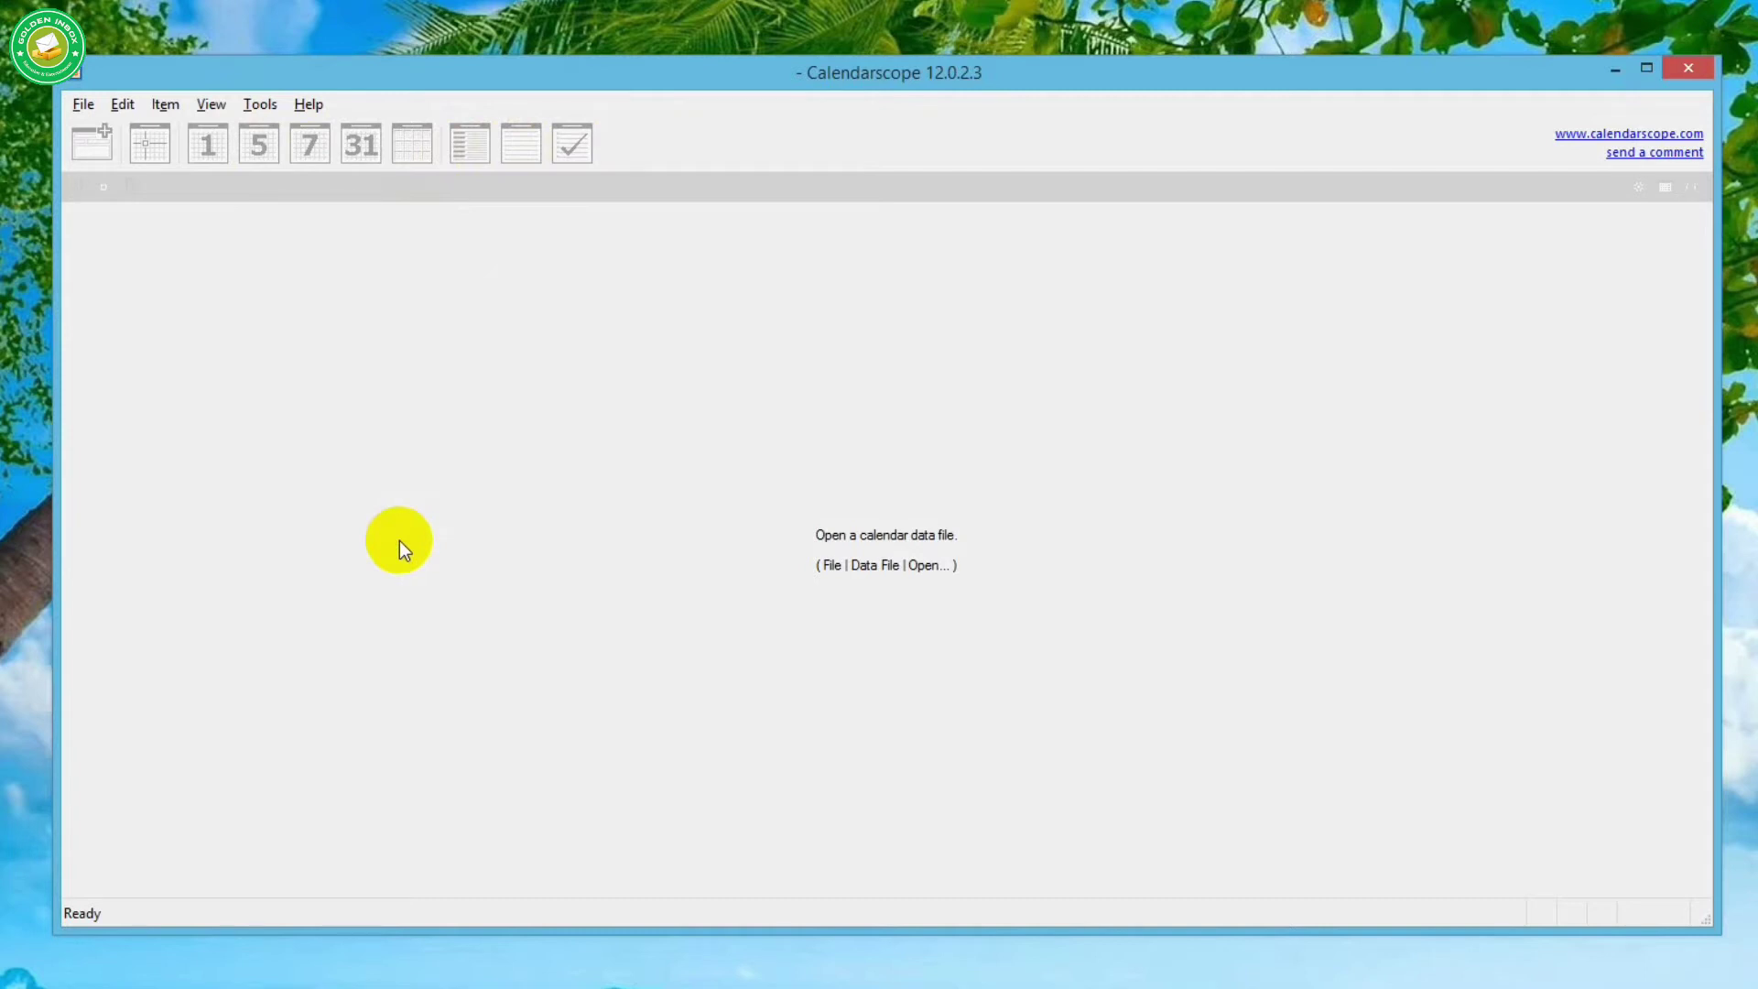
- Create and save a new calendar data file named 'raju' from File > Data File > New
click(92, 107)
mouse_move(96, 128)
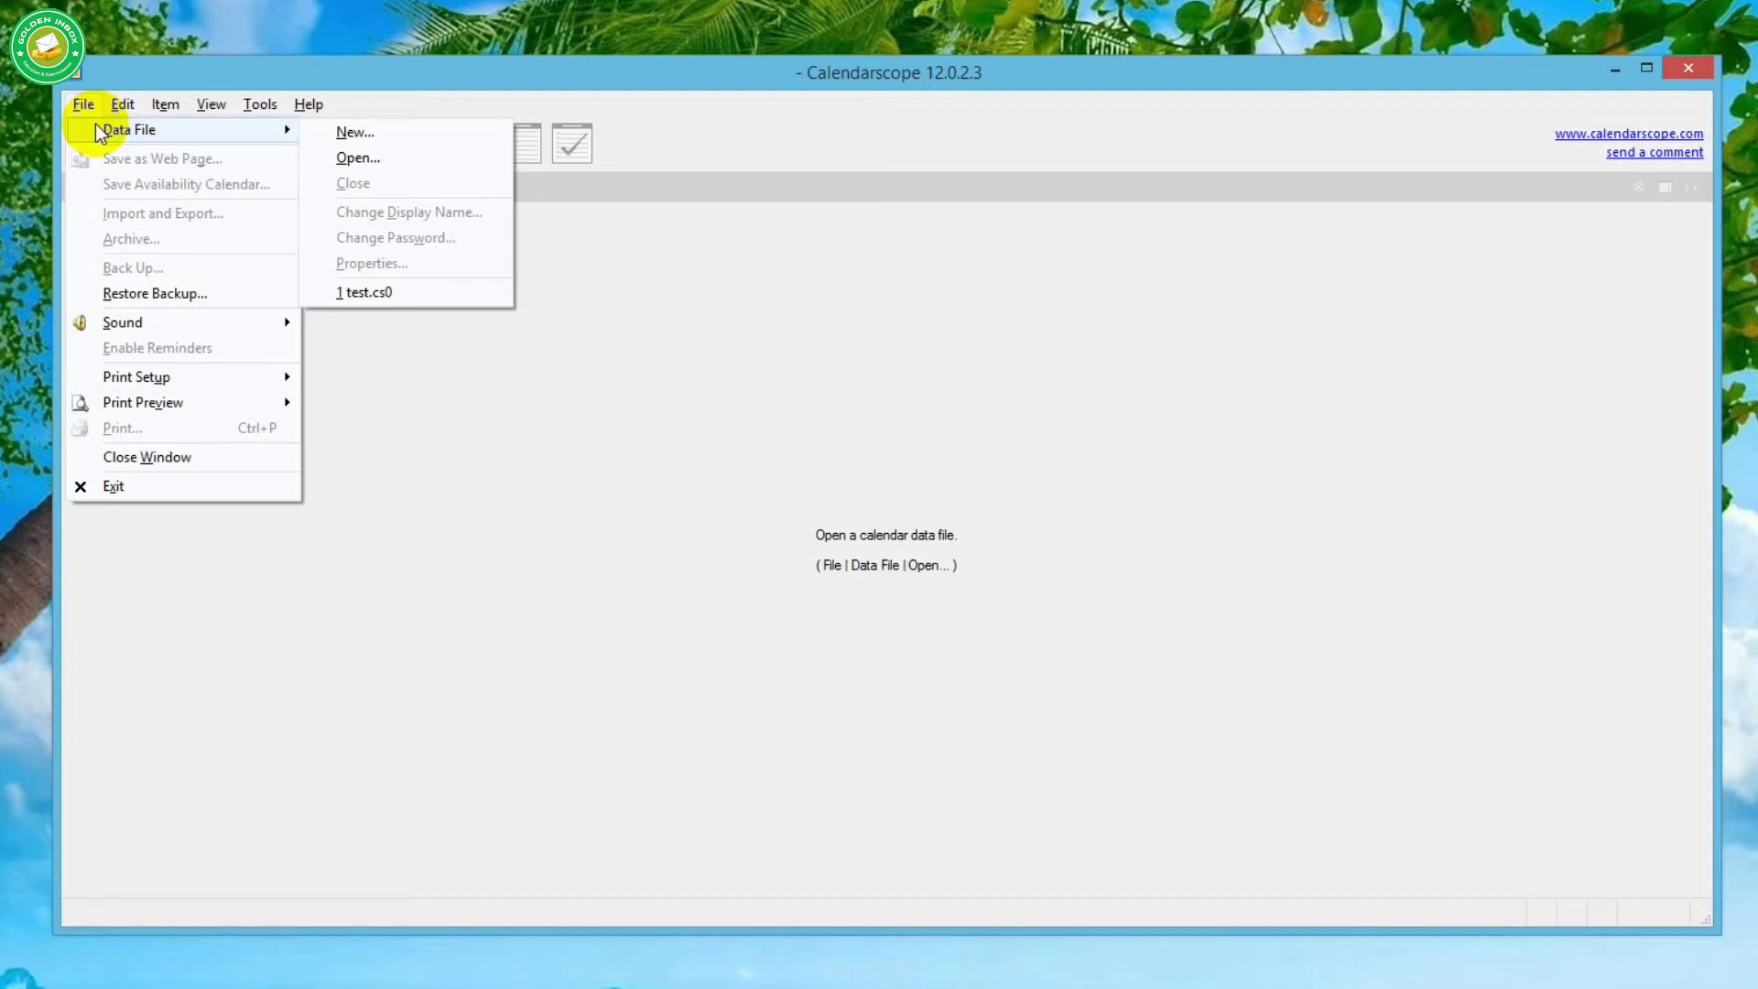
click(308, 103)
click(82, 107)
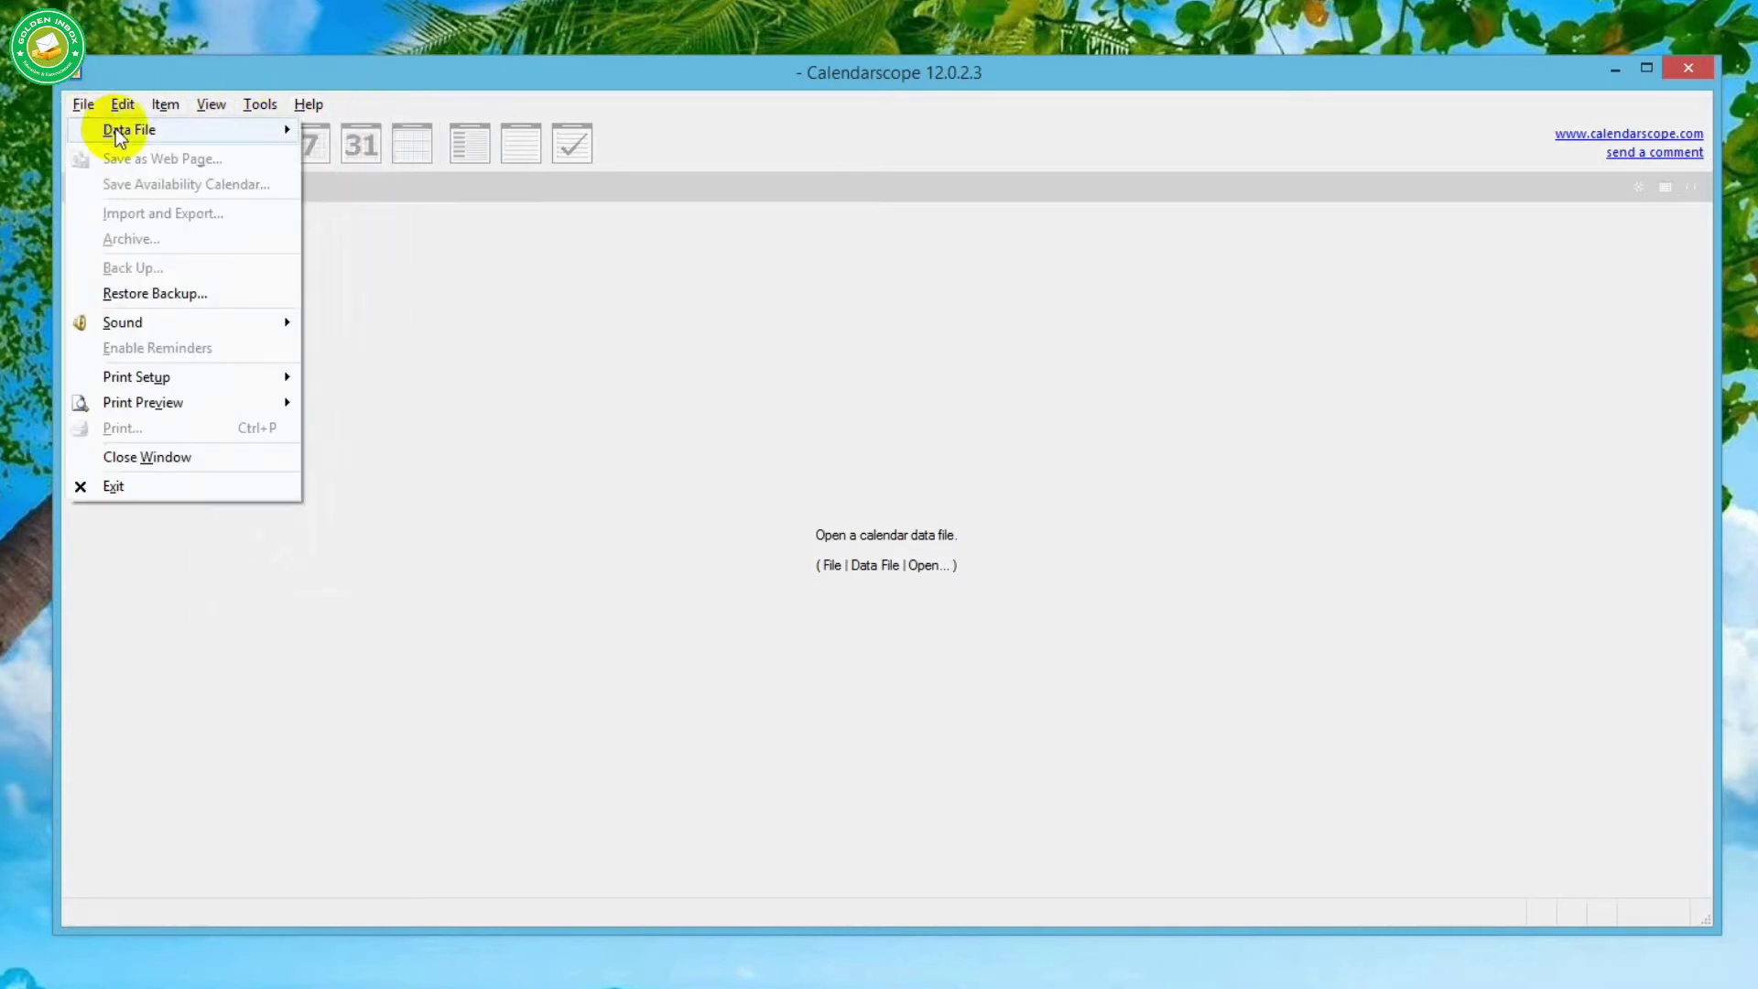
mouse_move(119, 129)
click(363, 136)
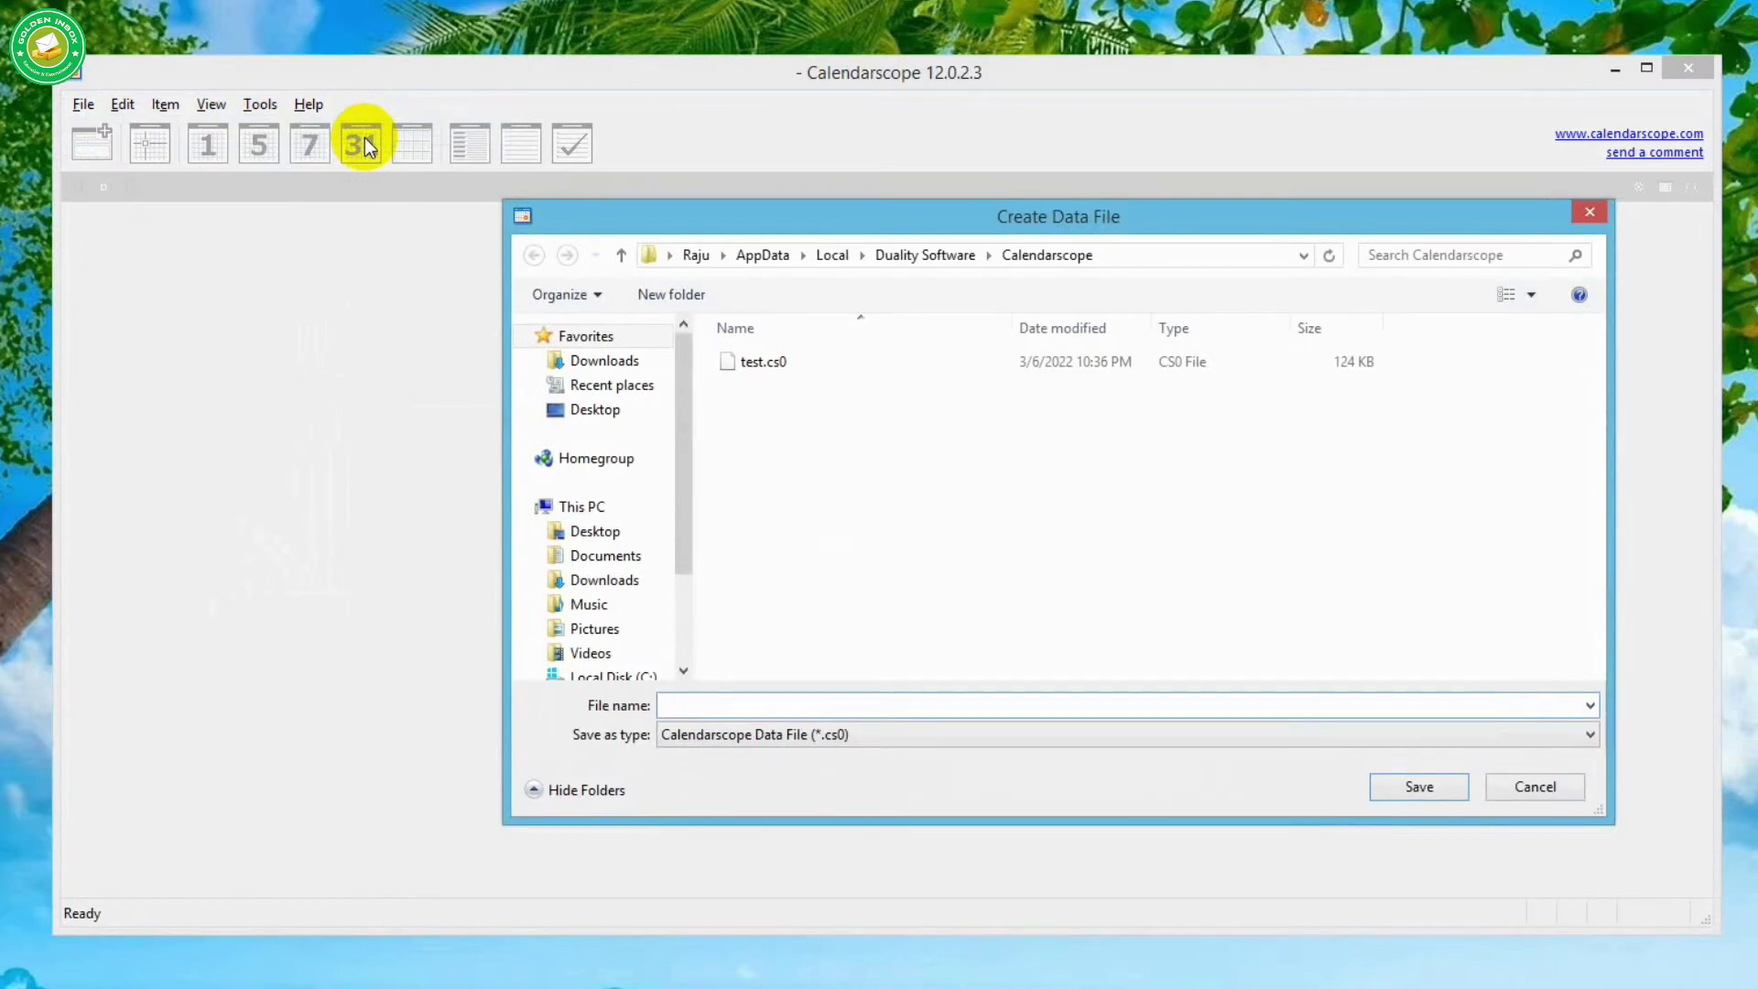
text(raju)
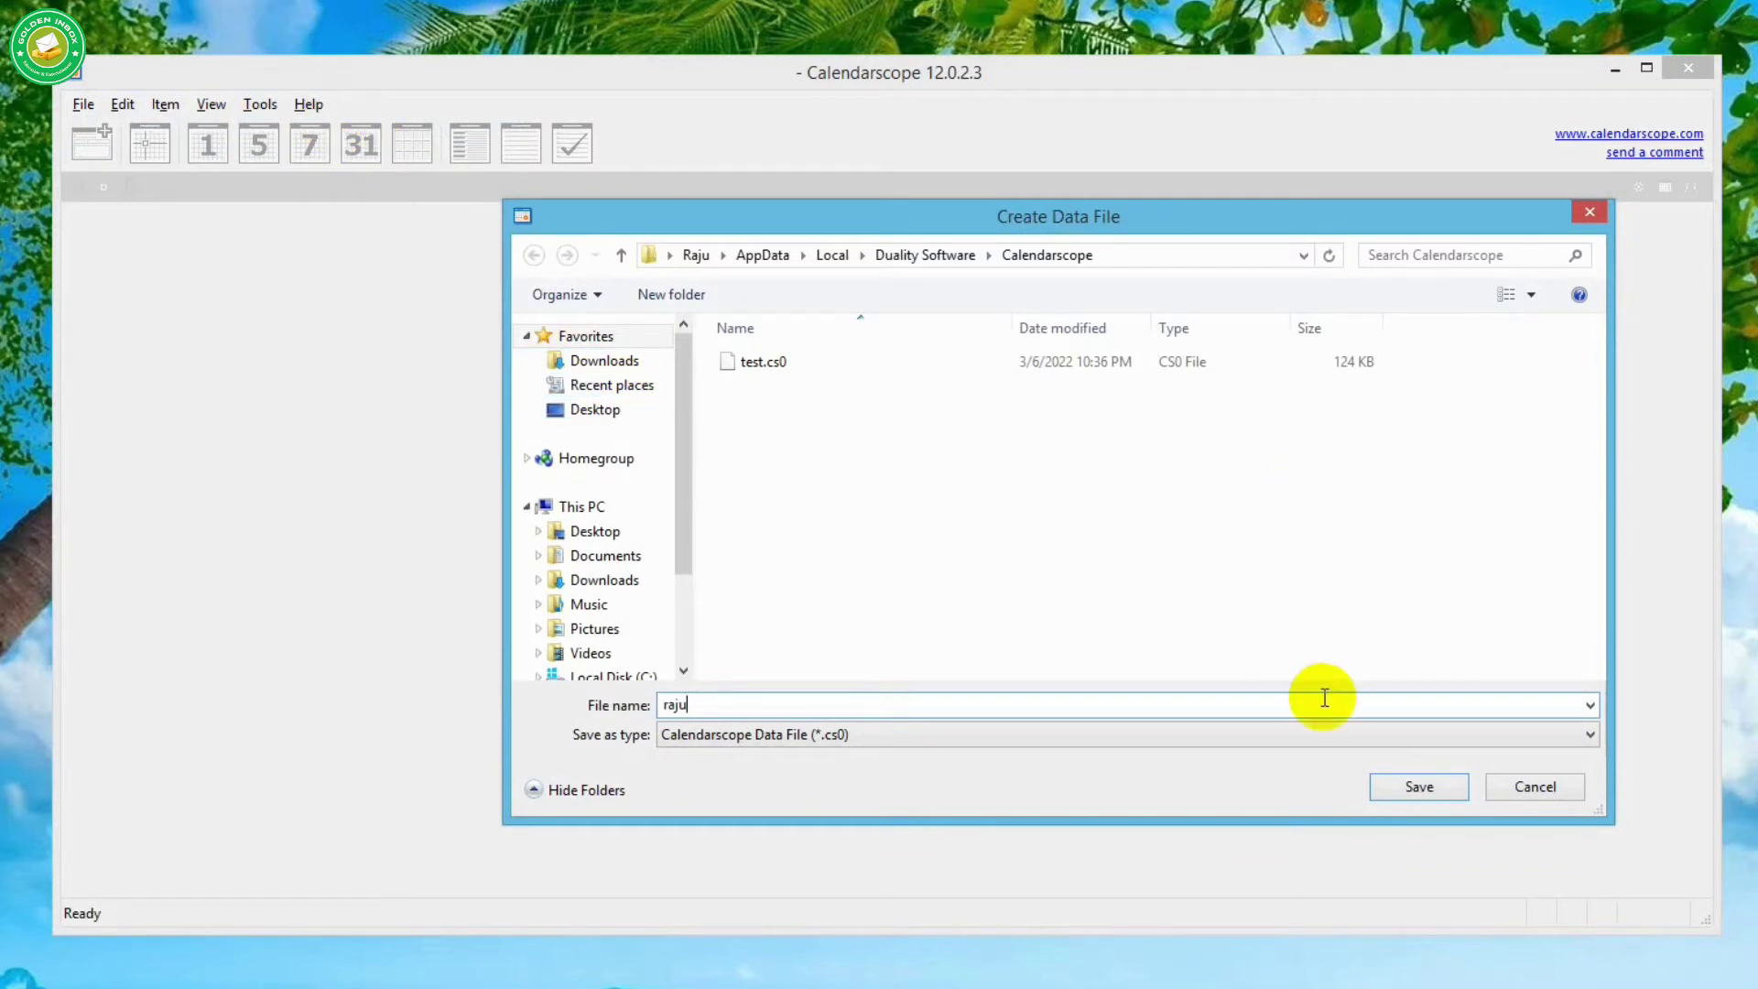
click(1410, 785)
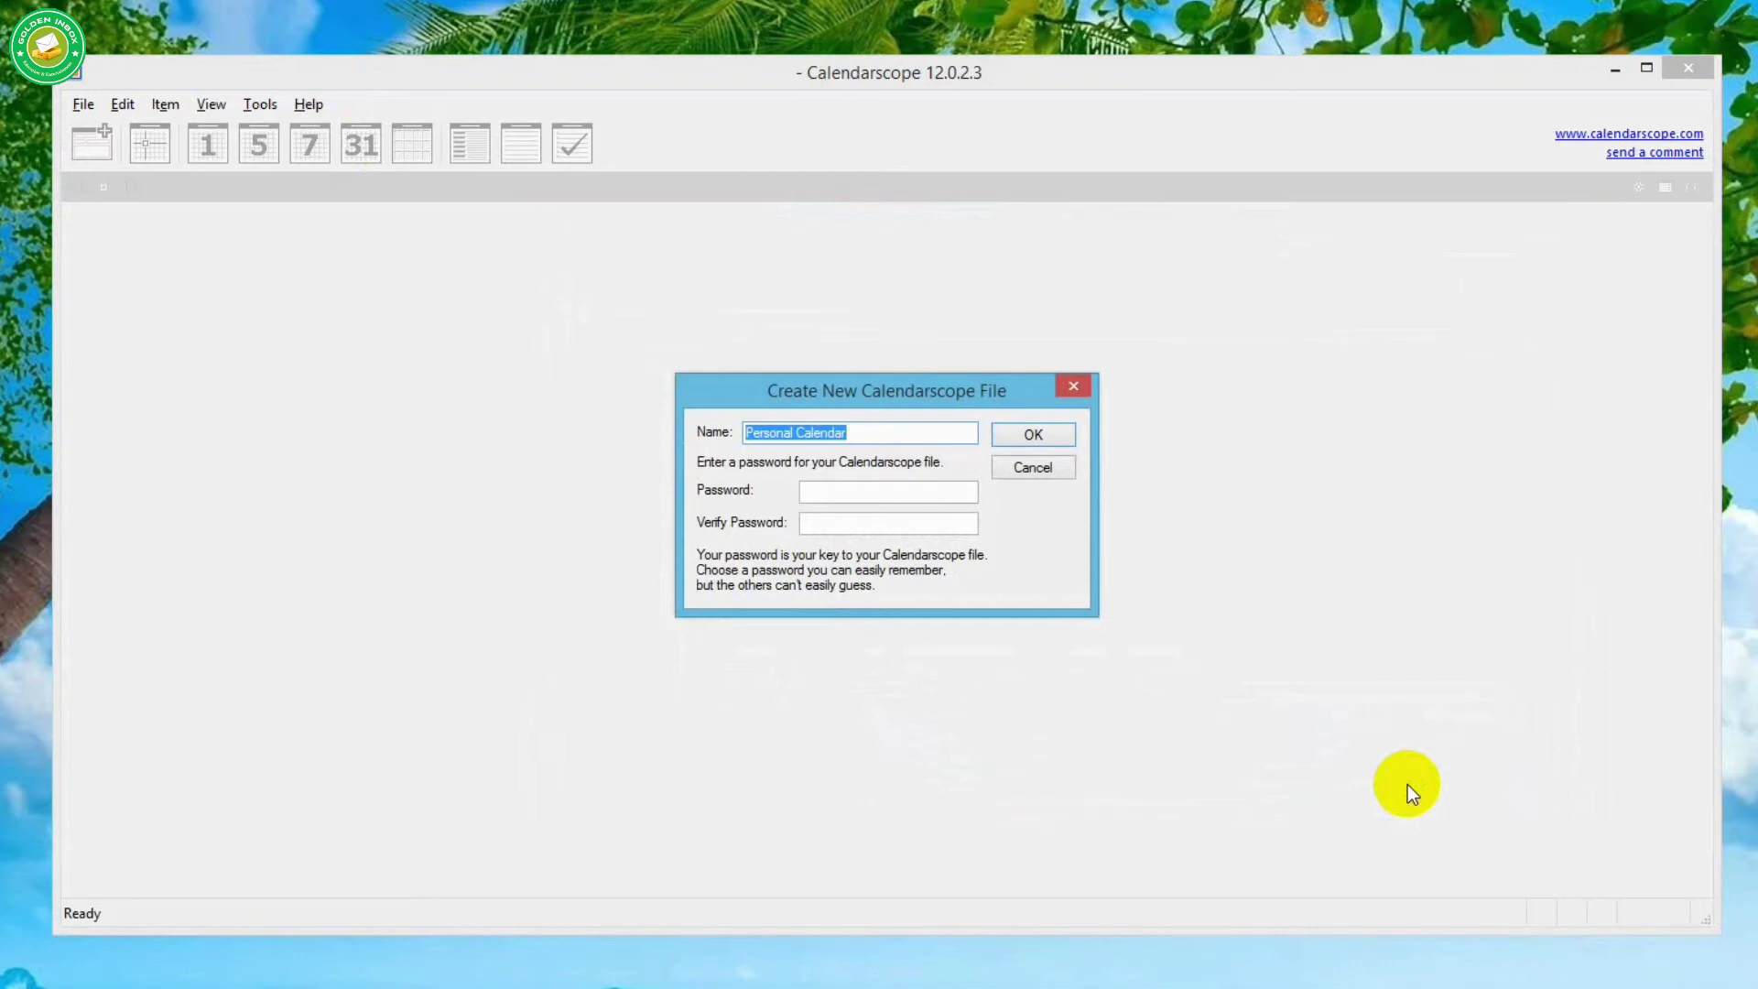
- Name the calendar 'My Calender 2022', set and confirm a password, then unlock it with that password
text(My Calender 2022)
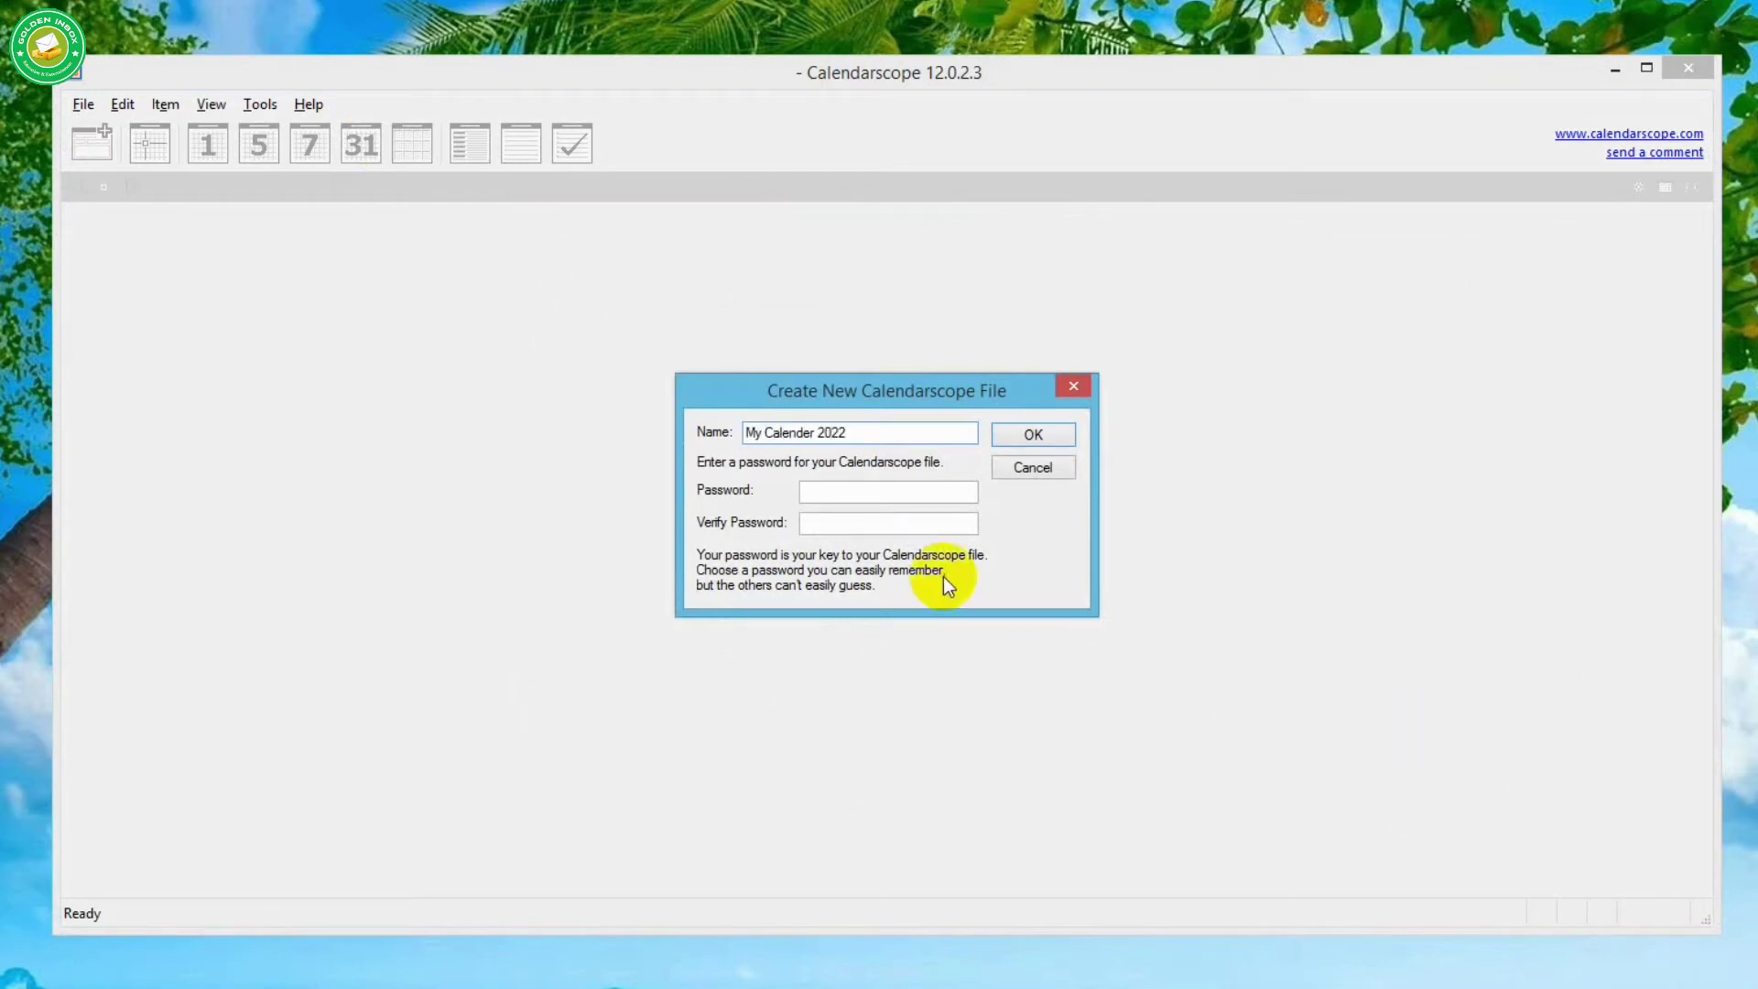
click(916, 492)
text(1234)
key(Tab)
text(1234)
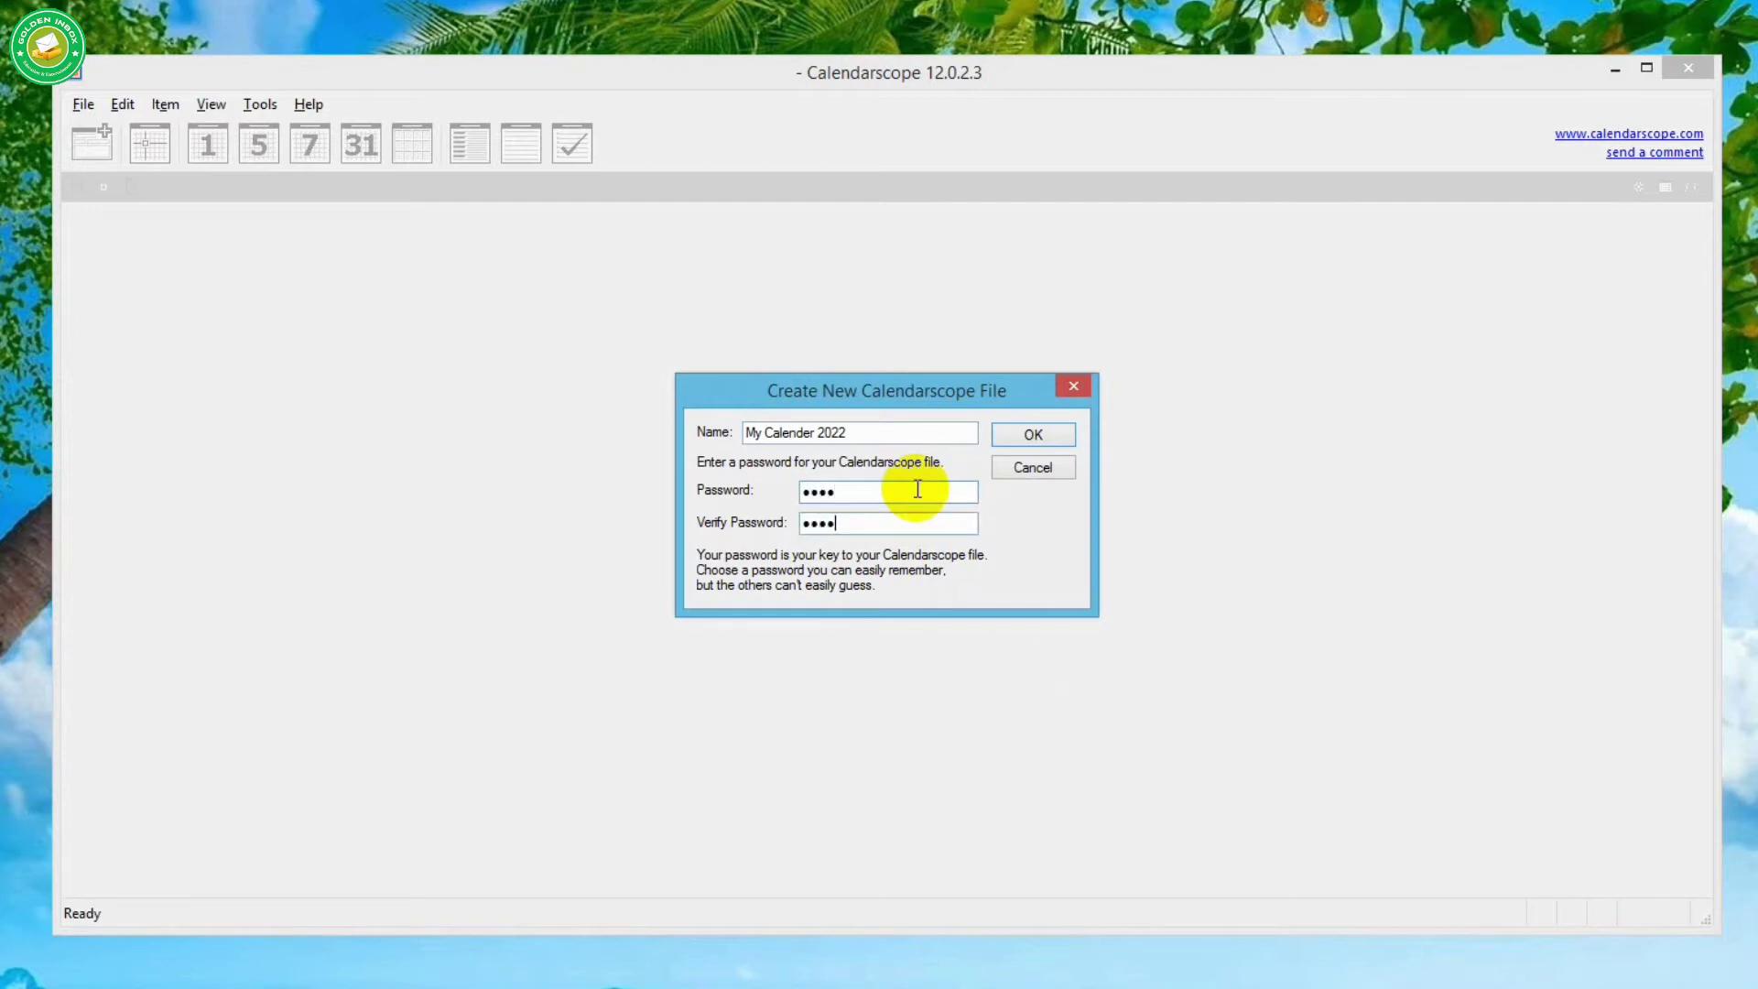
click(1062, 438)
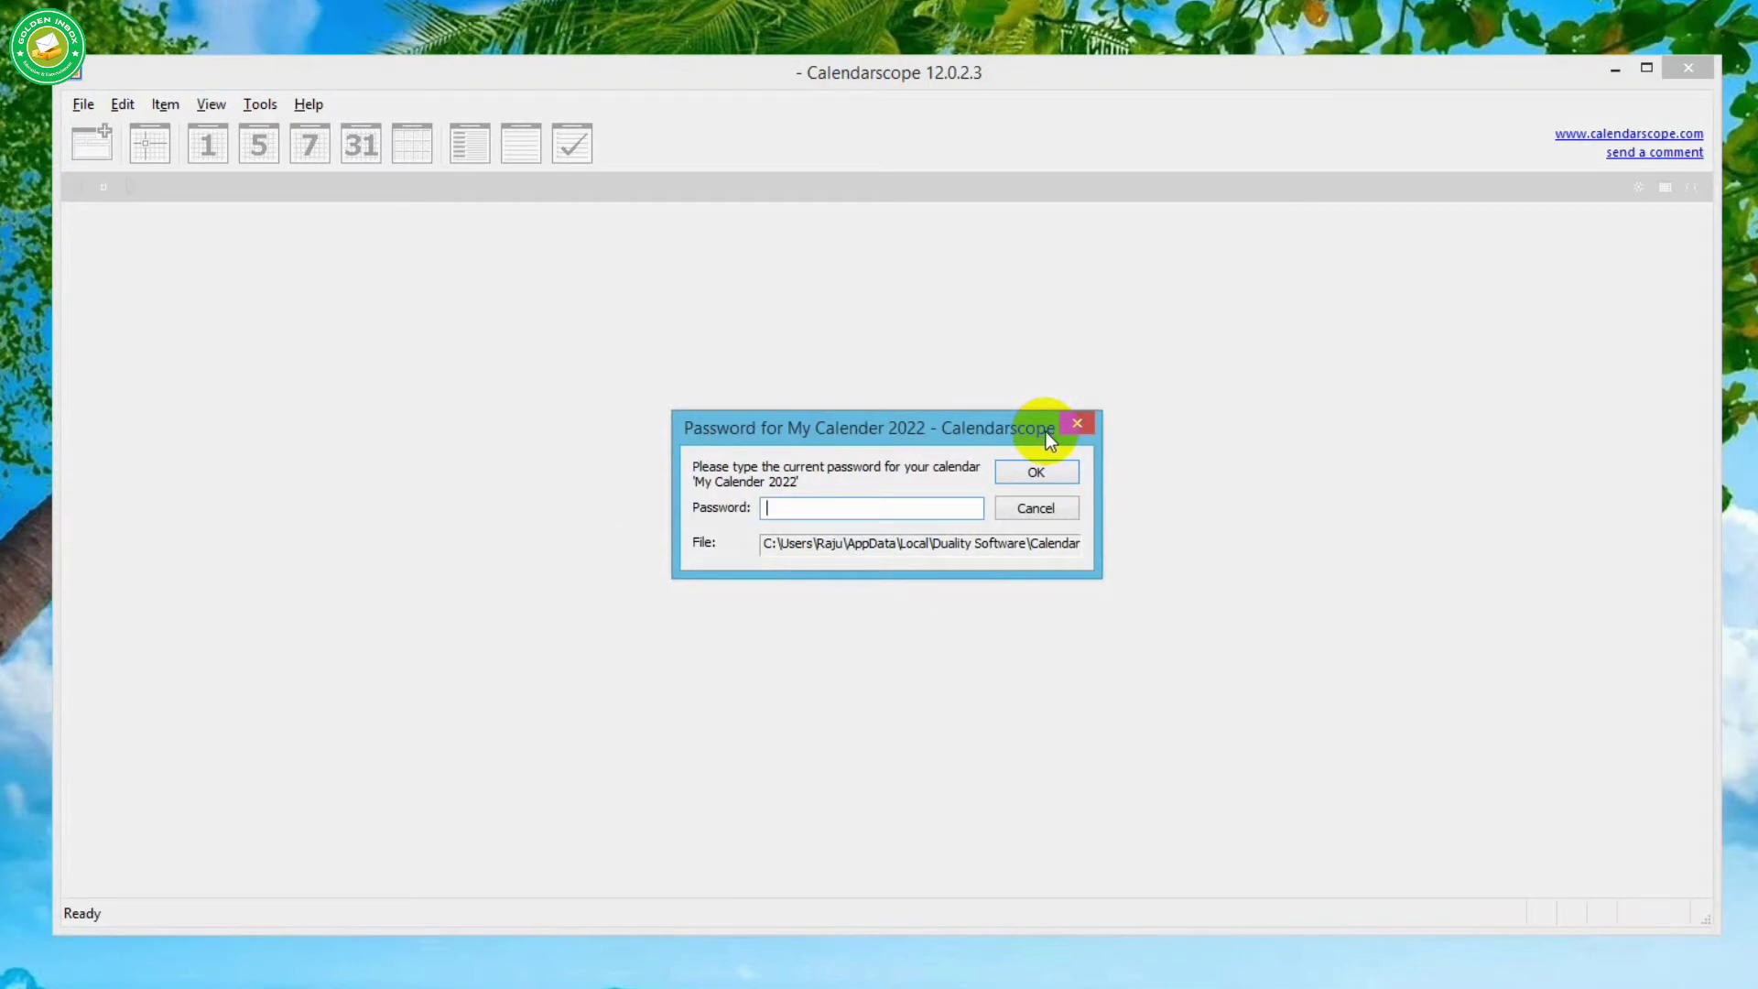
text(1234)
click(1034, 471)
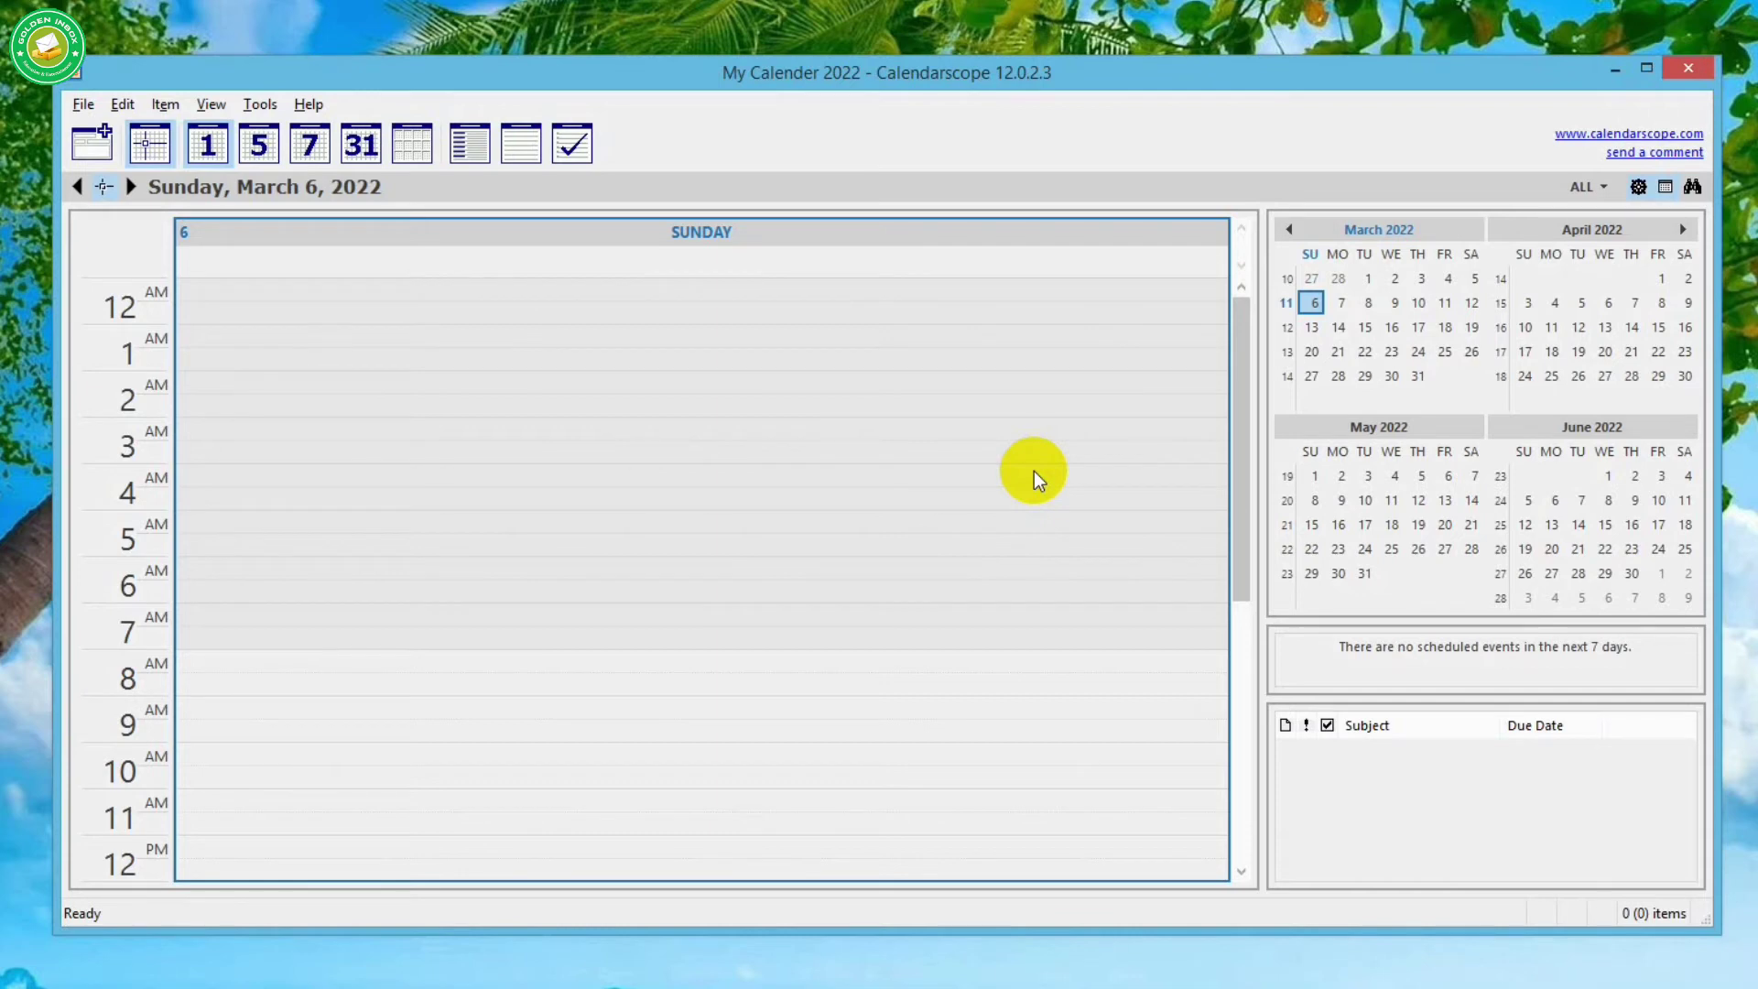
- Advance to Monday, March 7, 2022 and start a new appointment in the 10:00 AM slot
scroll(1034, 471, down, 7)
scroll(1034, 471, up, 7)
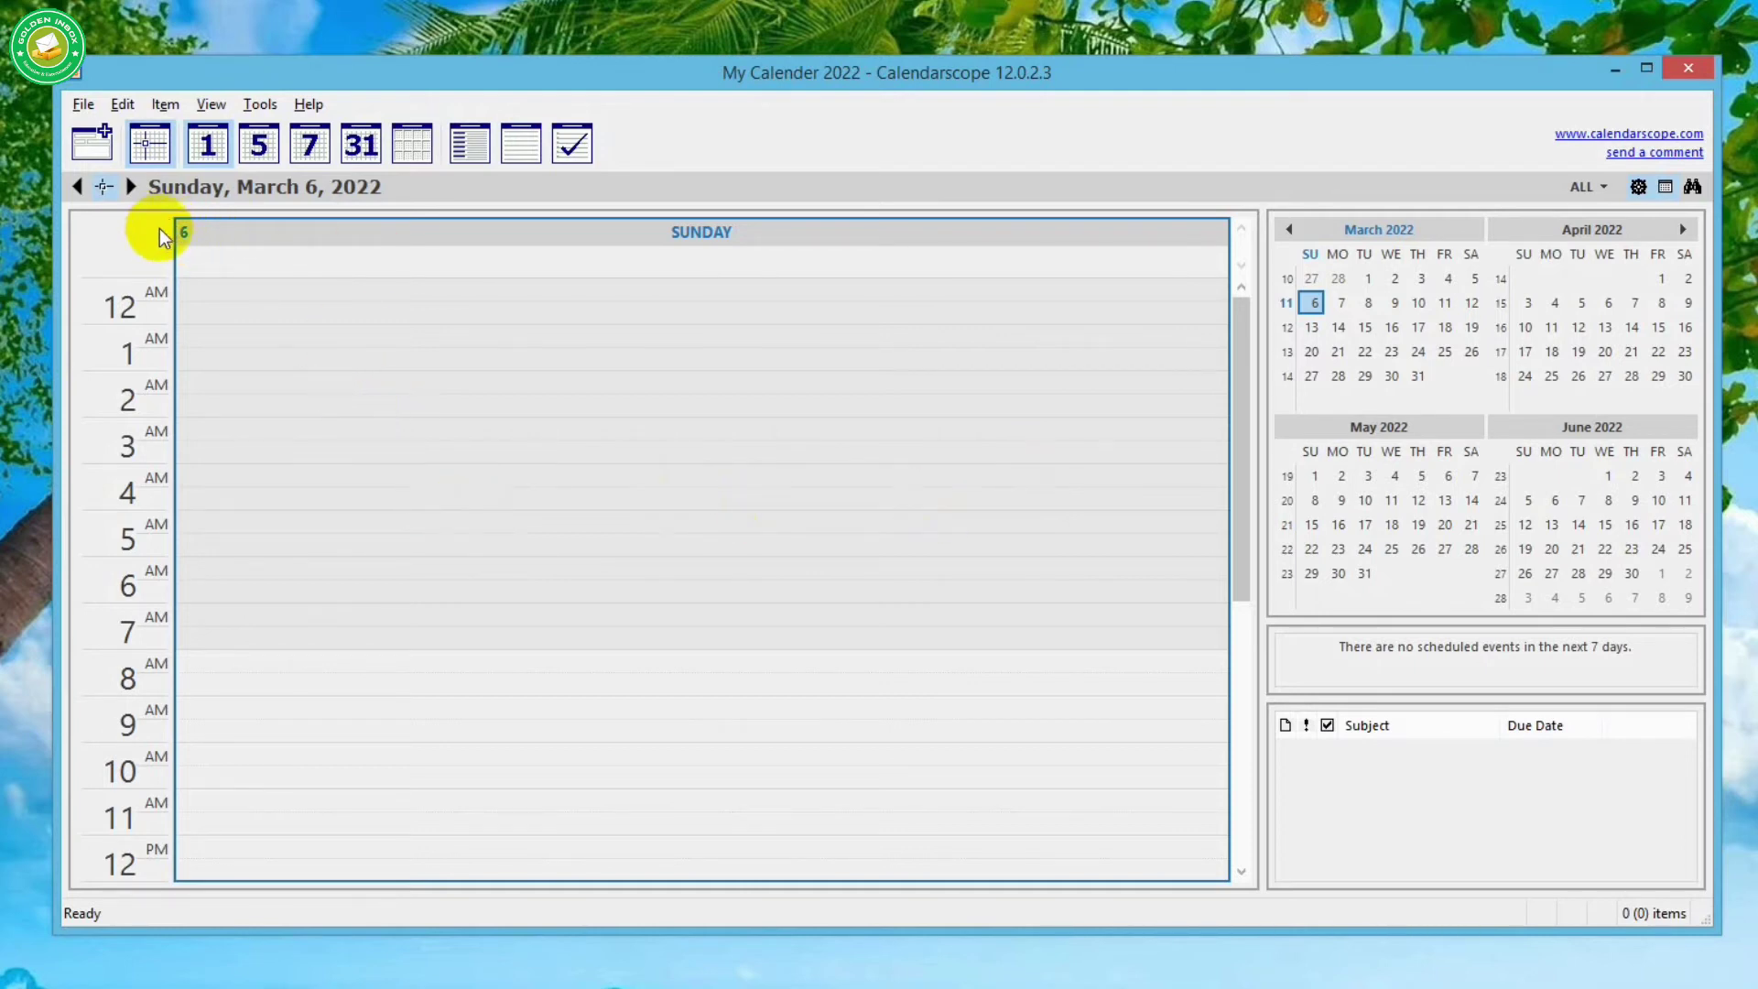
click(130, 185)
scroll(314, 510, down, 3)
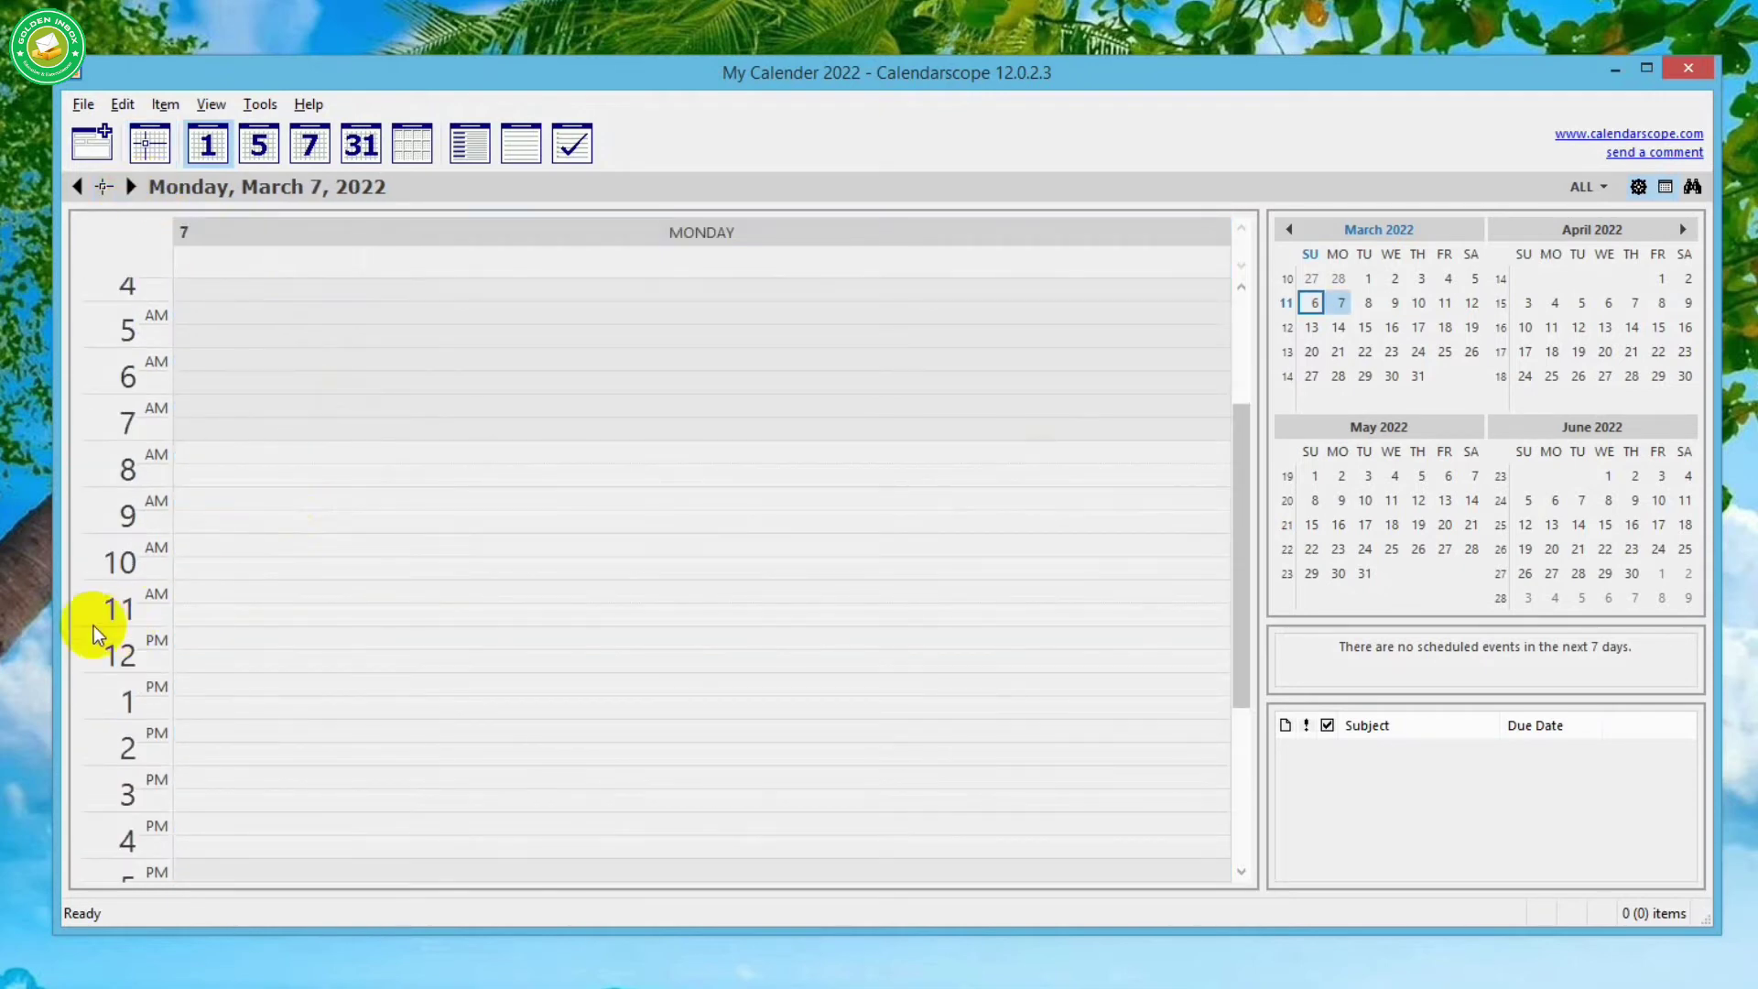
click(208, 548)
click(209, 572)
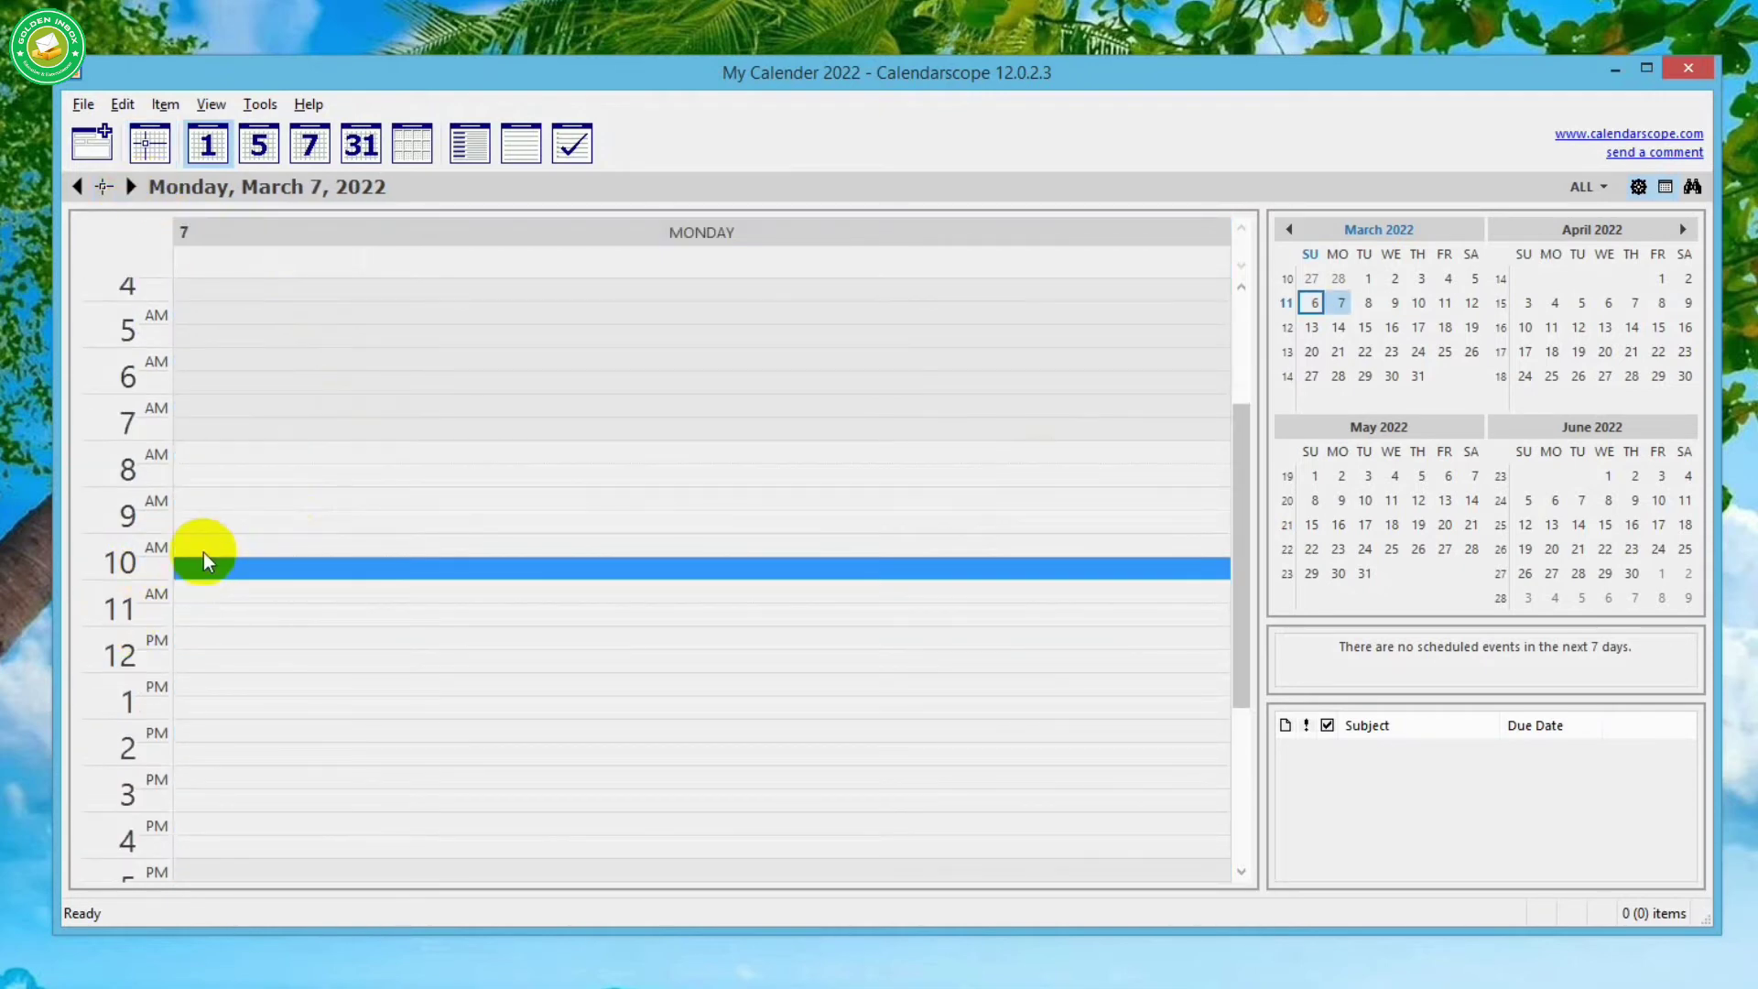
click(198, 542)
click(203, 564)
click(205, 548)
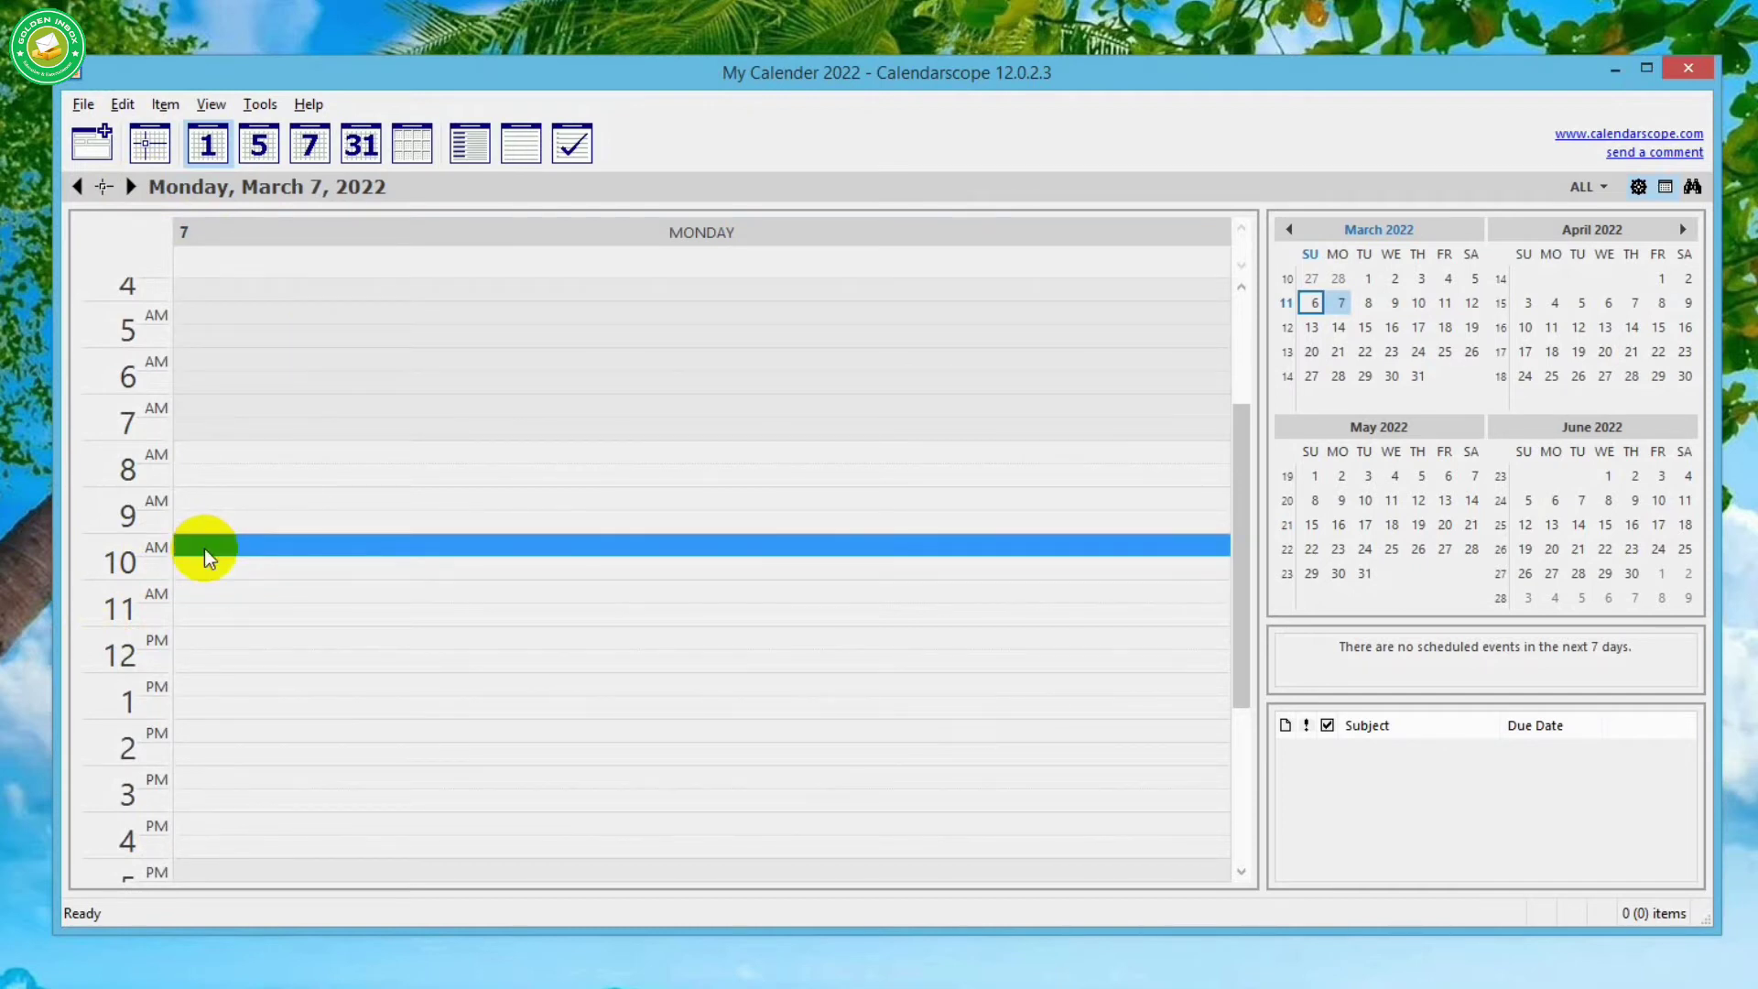
double_click(205, 549)
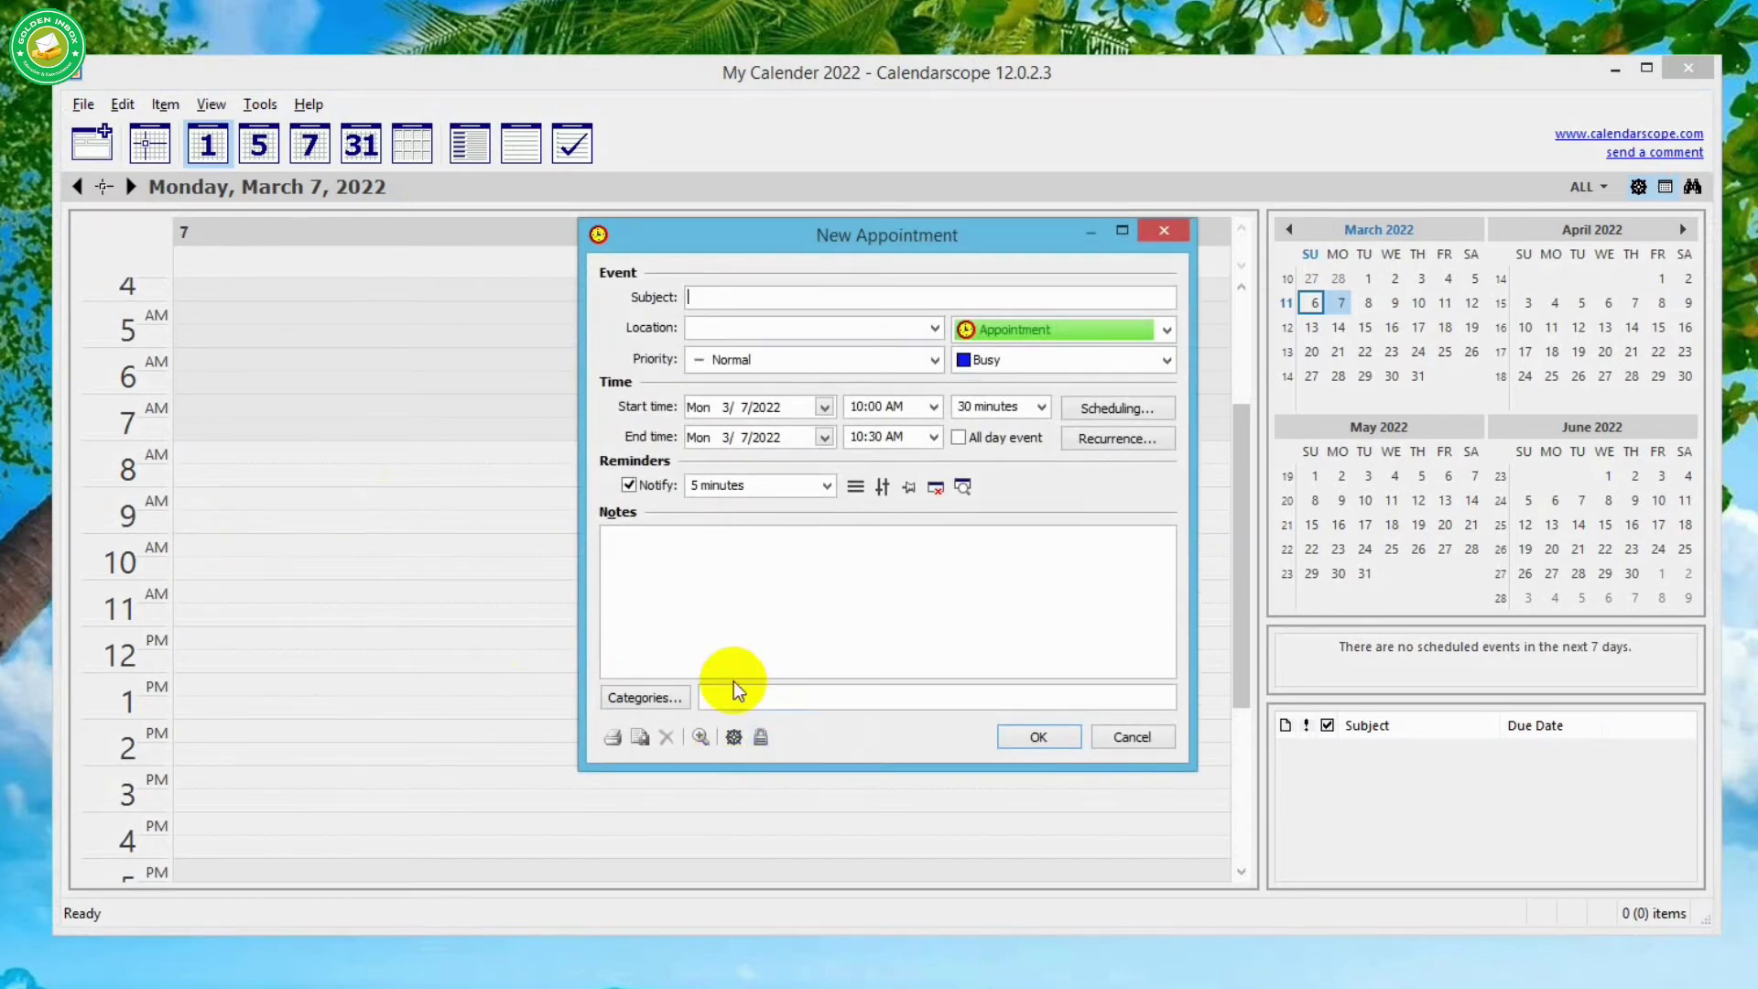
- Start a new appointment item with subject 'My Meeting' and location 'Office'
click(1131, 738)
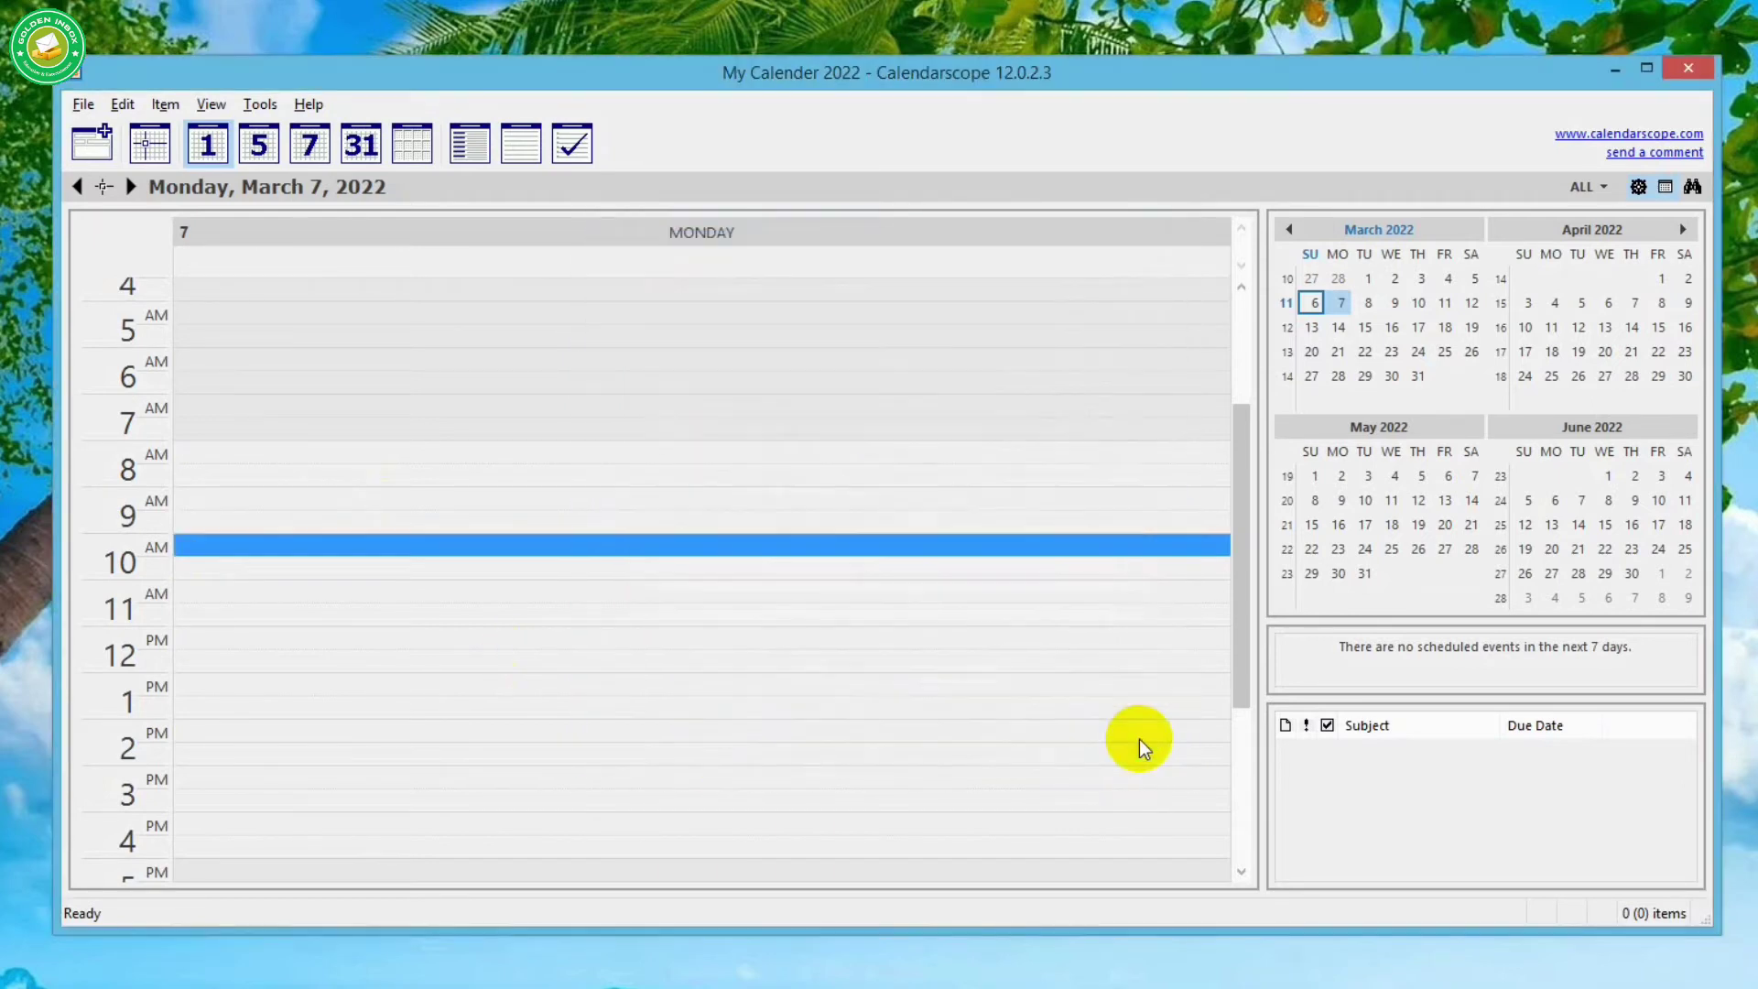
click(92, 142)
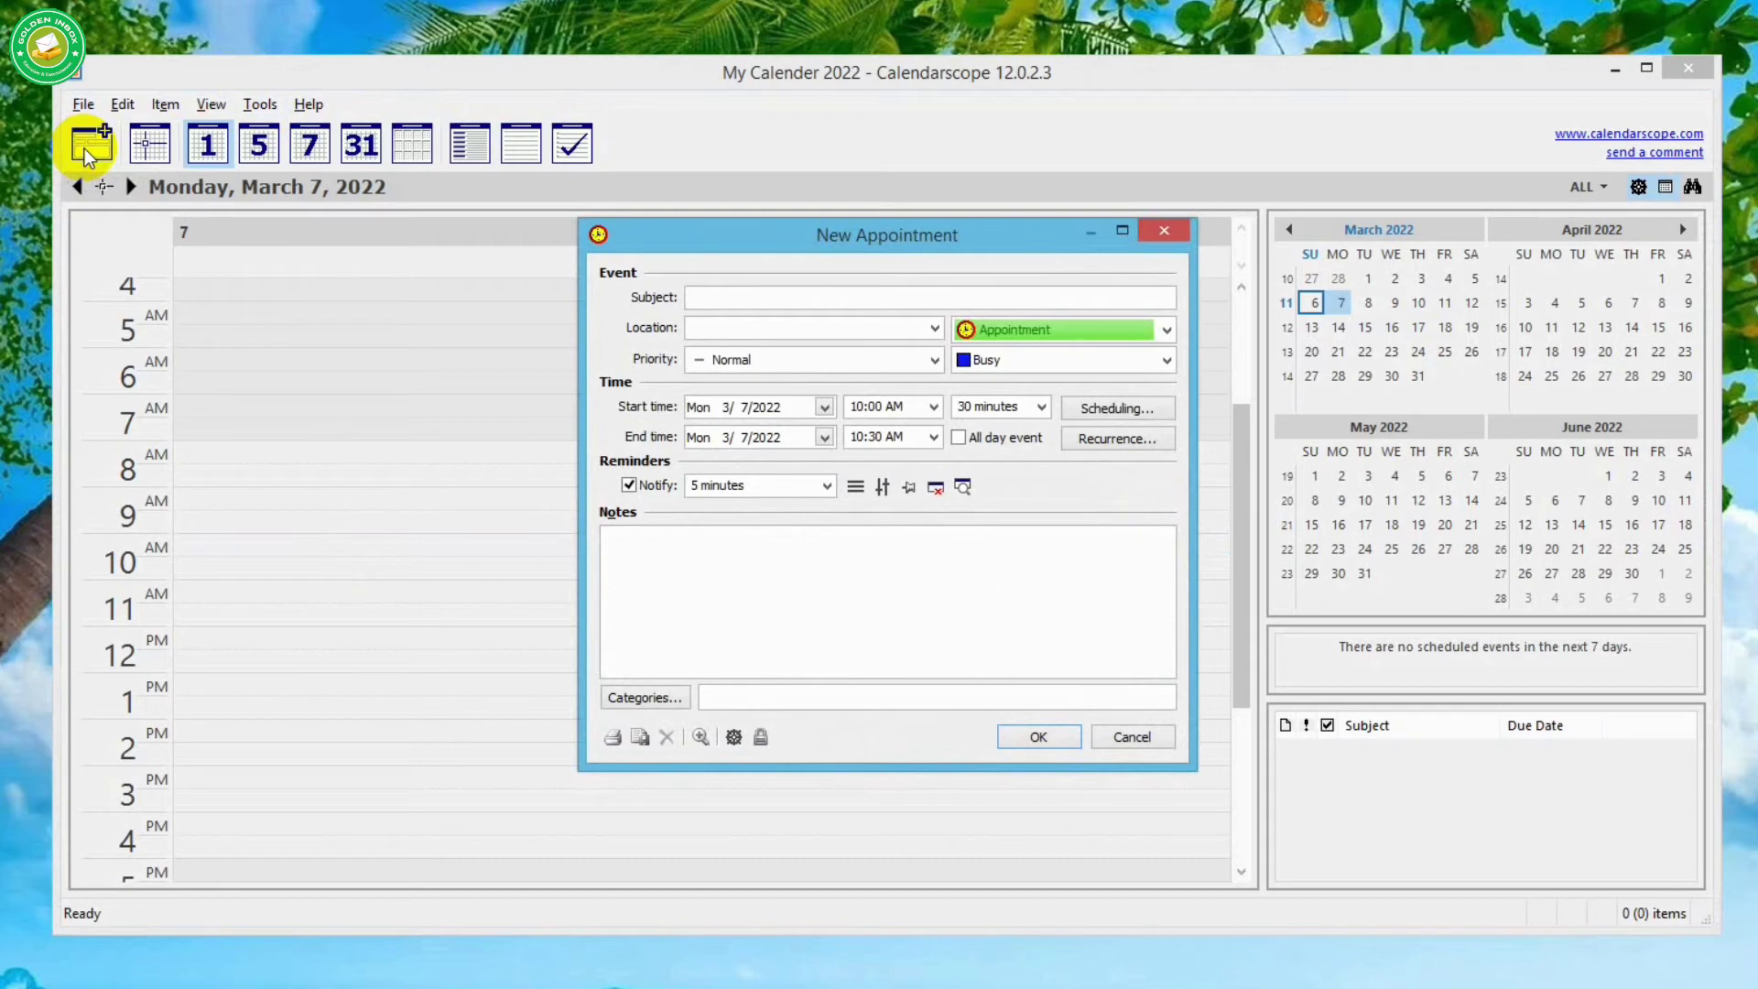
click(735, 301)
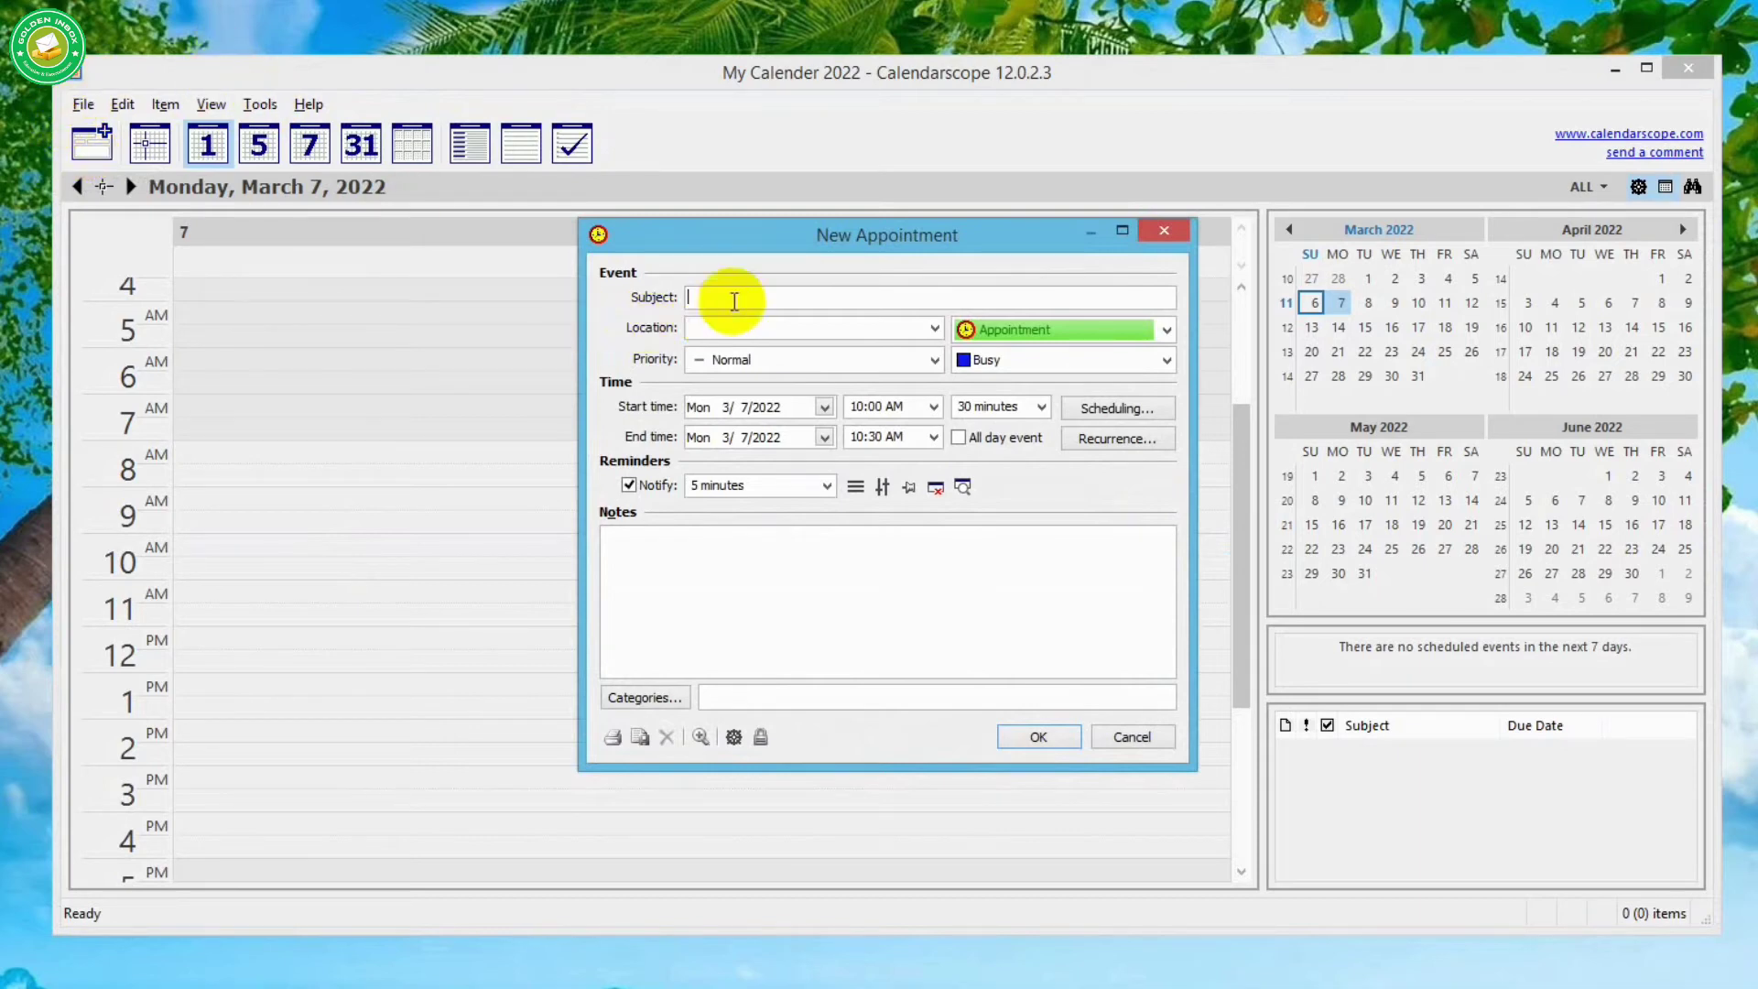
text(My Meeting)
click(800, 328)
text(Office)
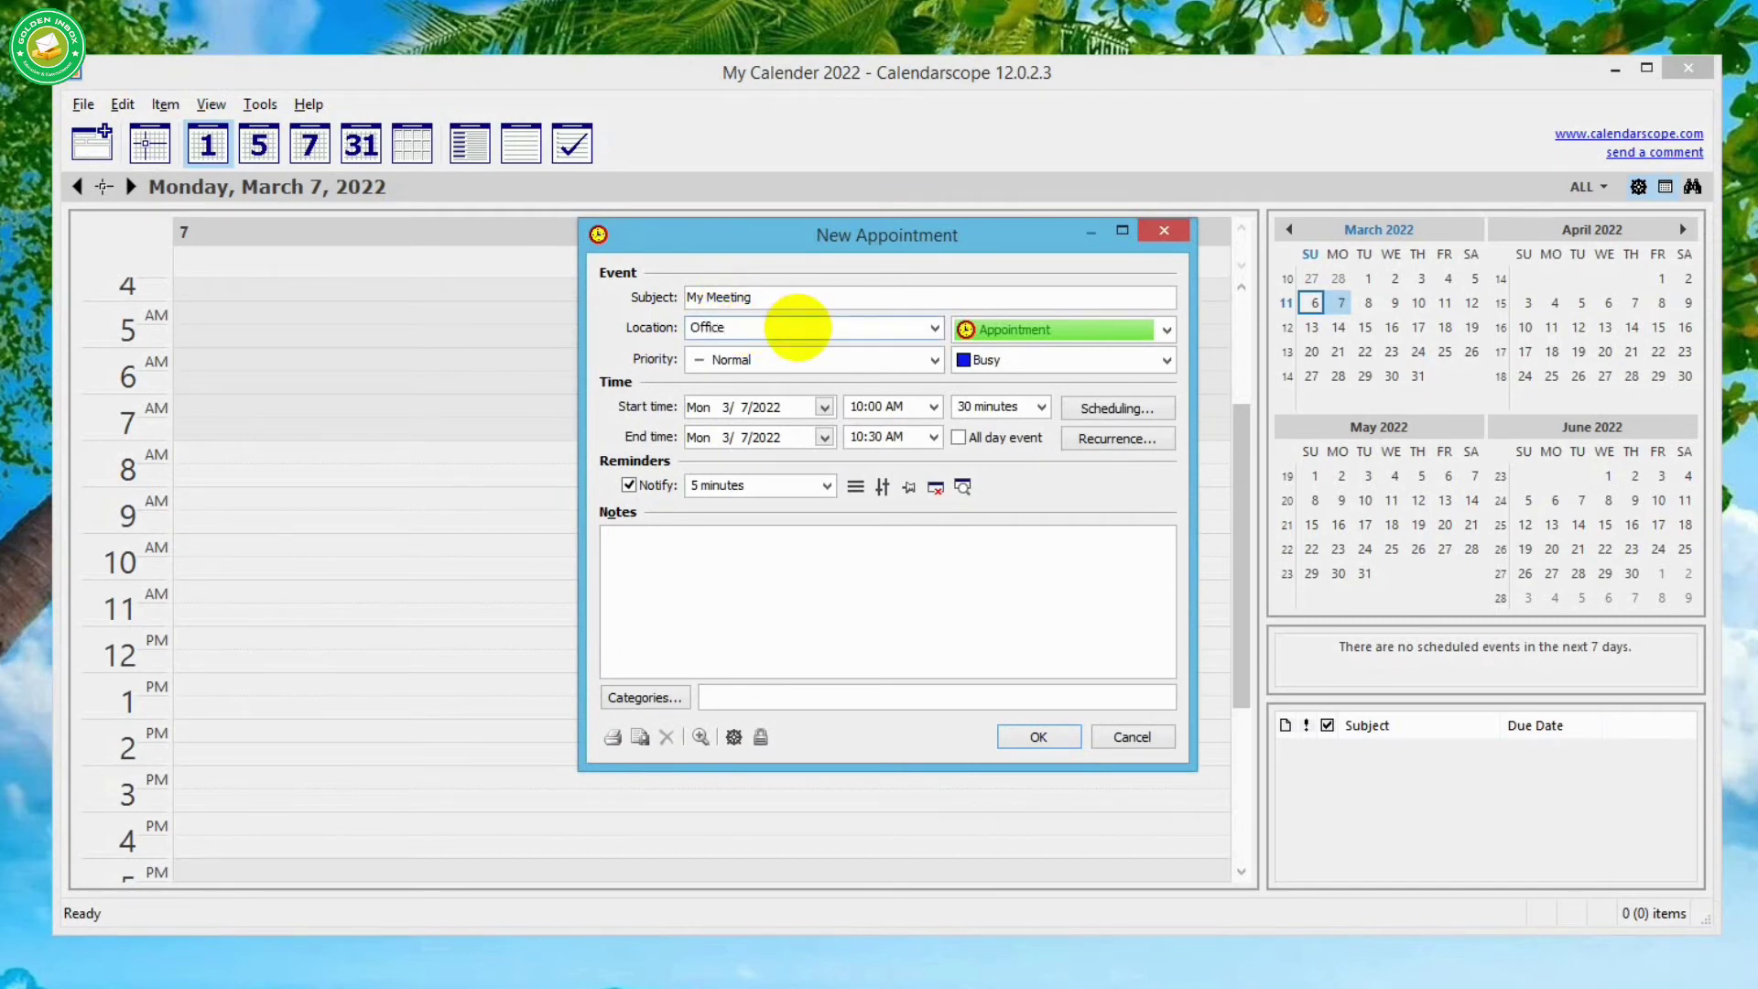
- Keep the Appointment type and set High priority with Busy availability
click(1018, 332)
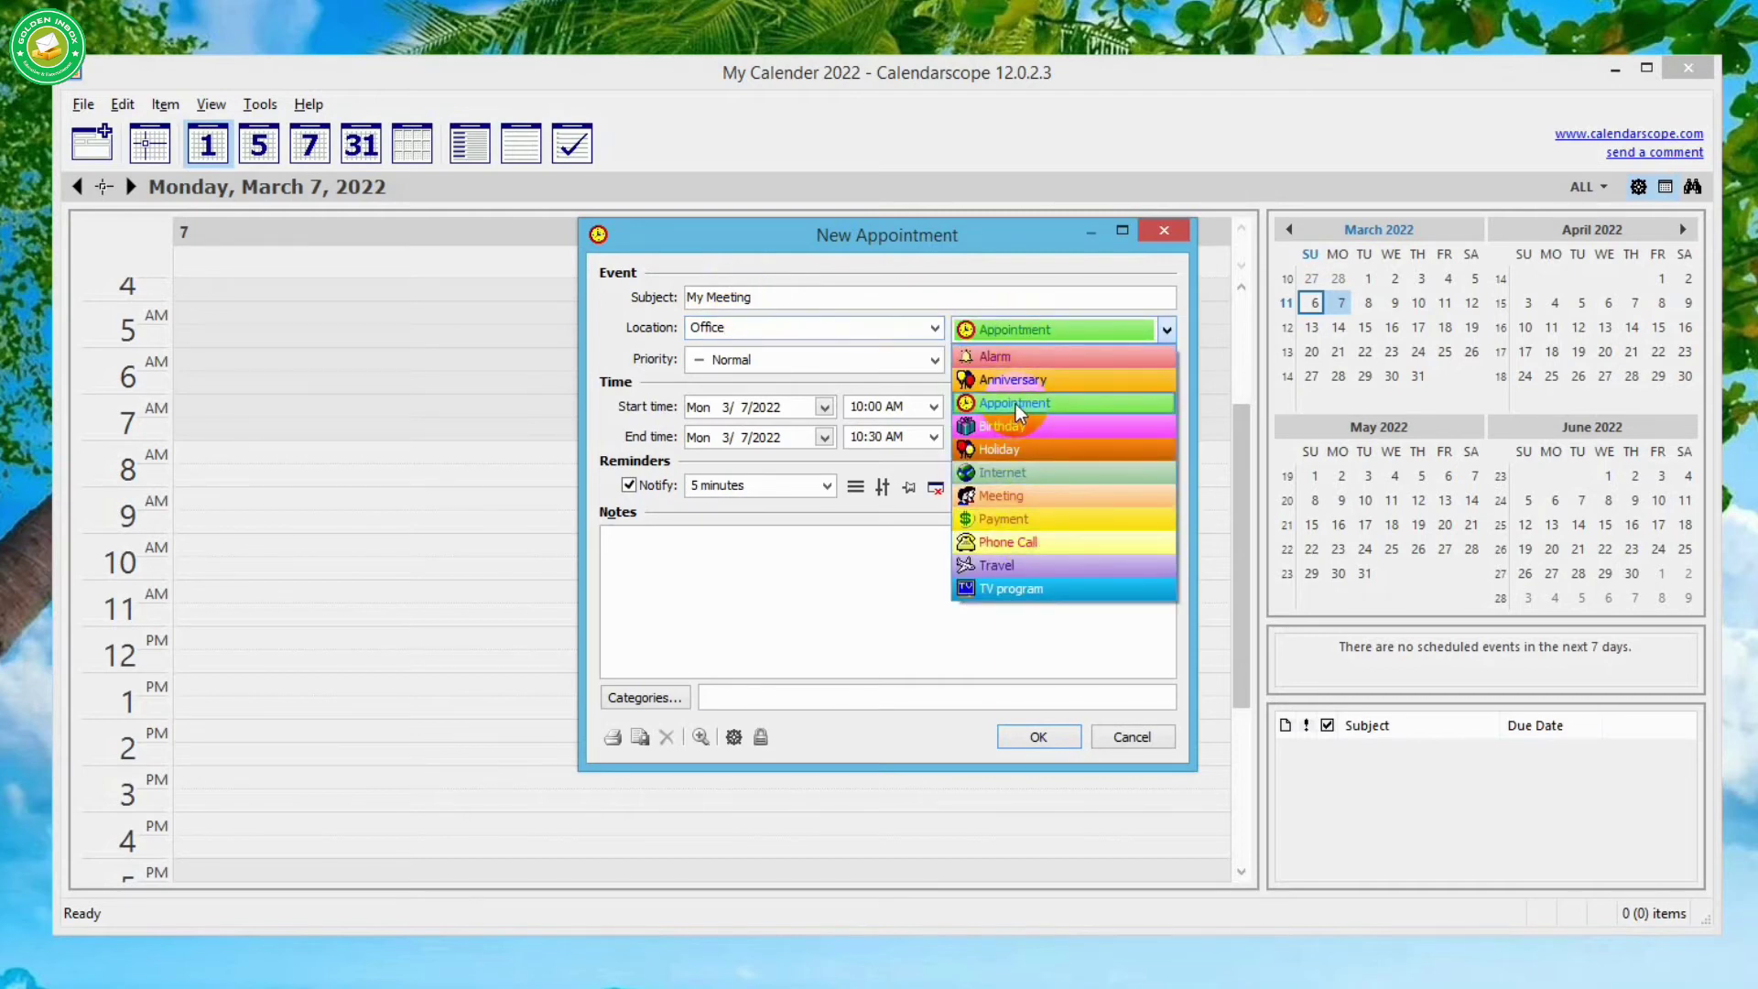
click(1018, 412)
click(773, 361)
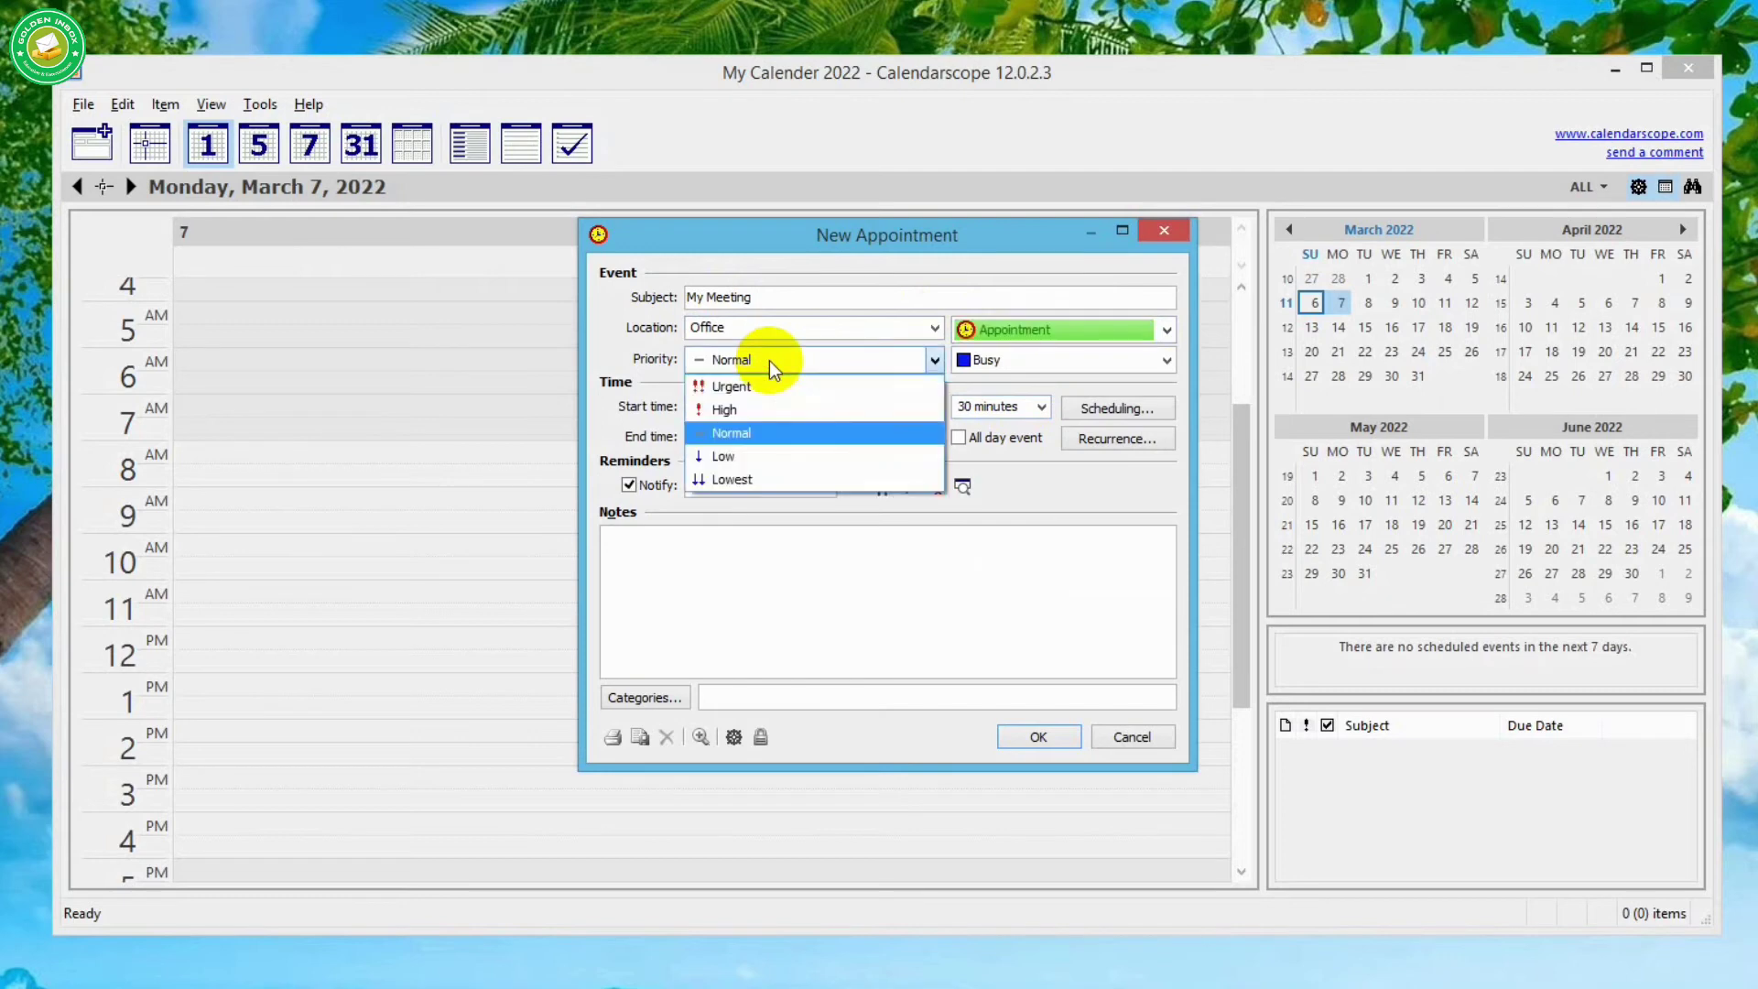
click(756, 411)
click(1046, 359)
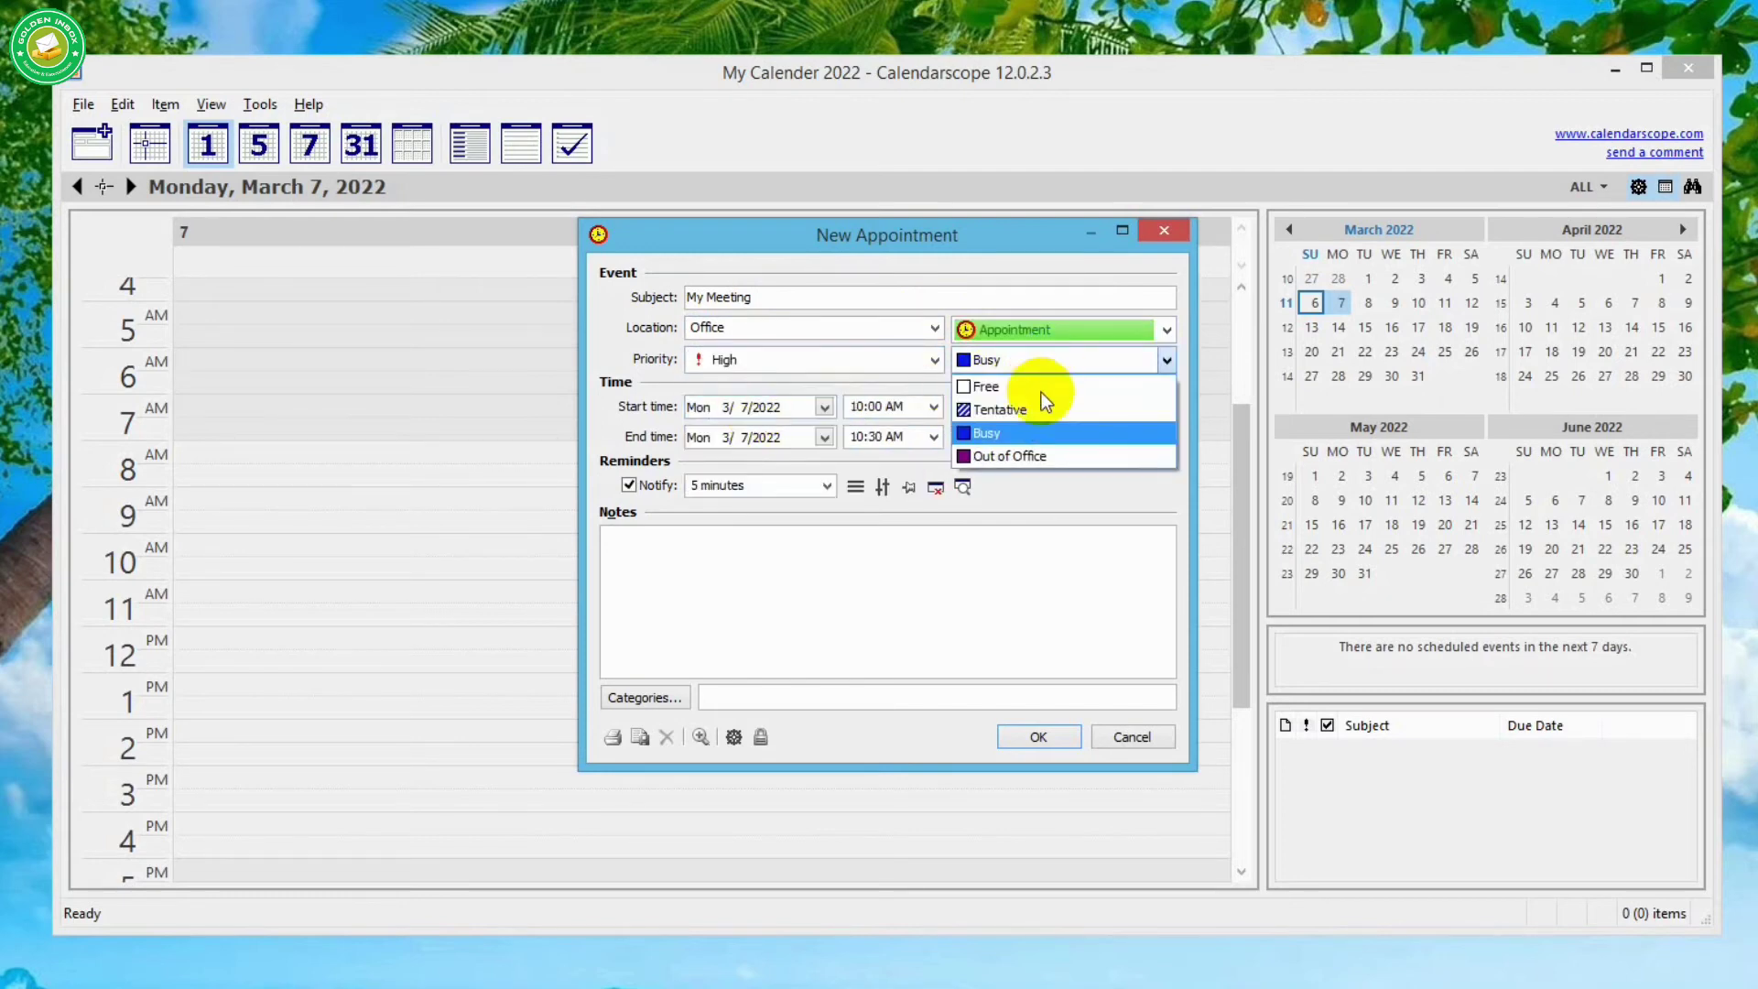
click(1057, 368)
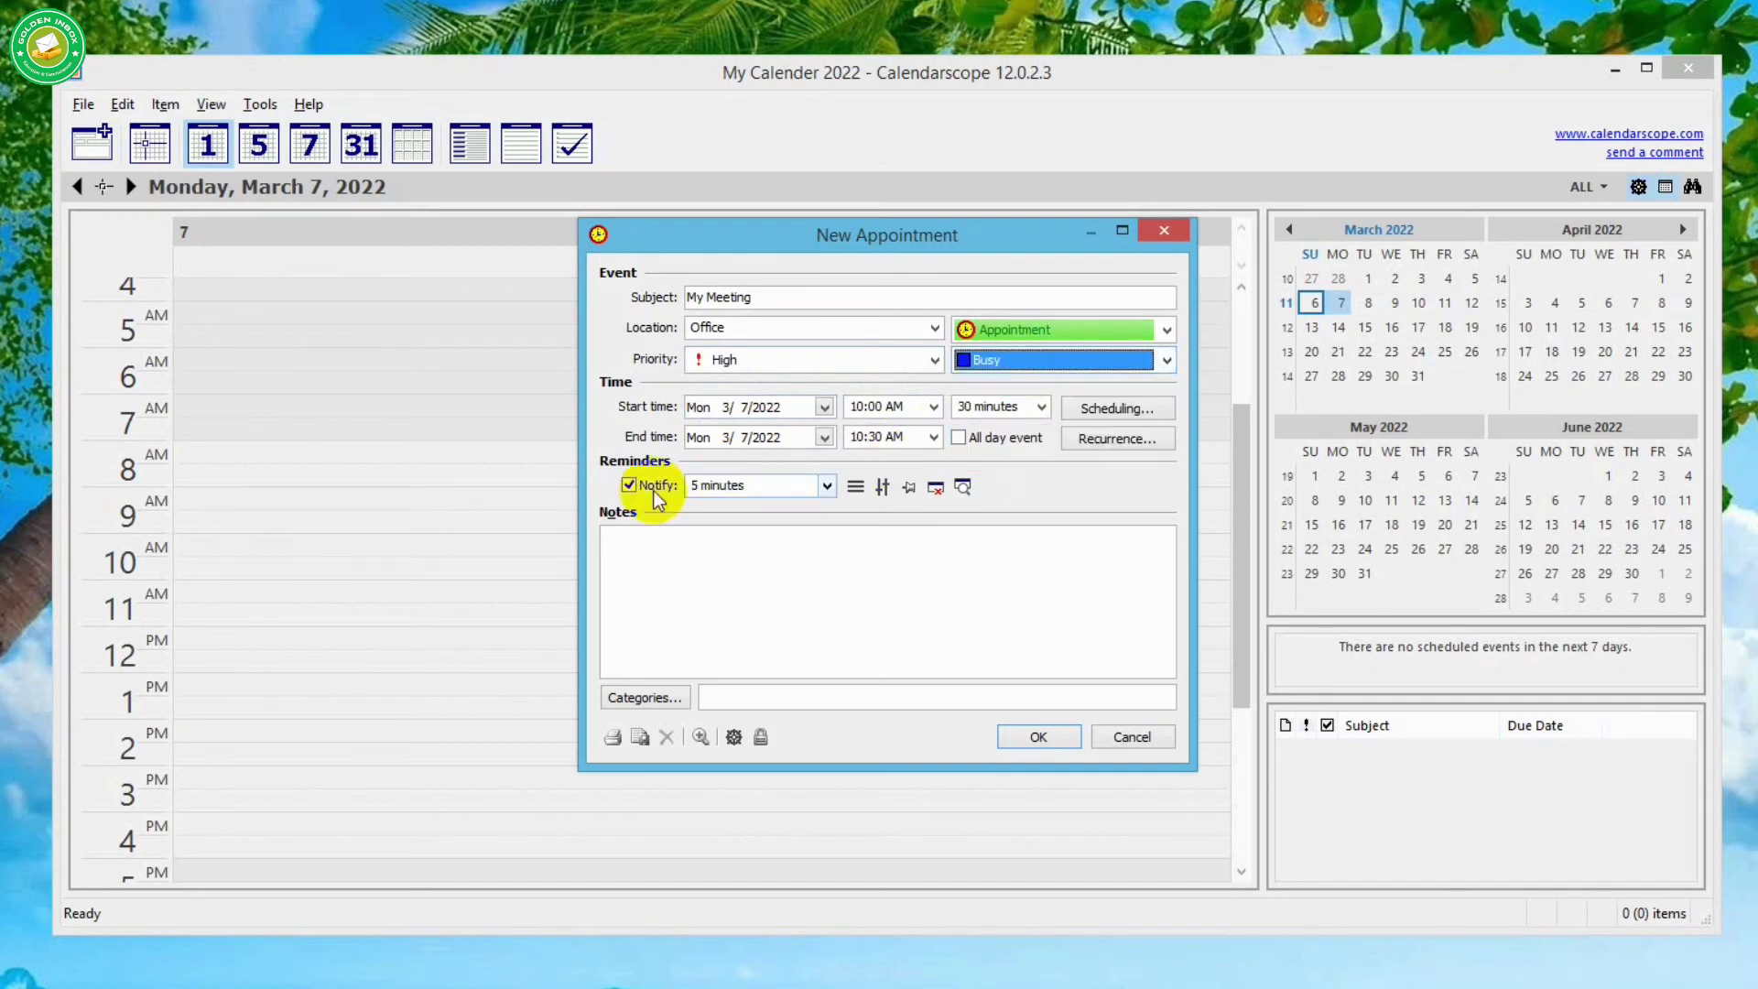
click(1124, 408)
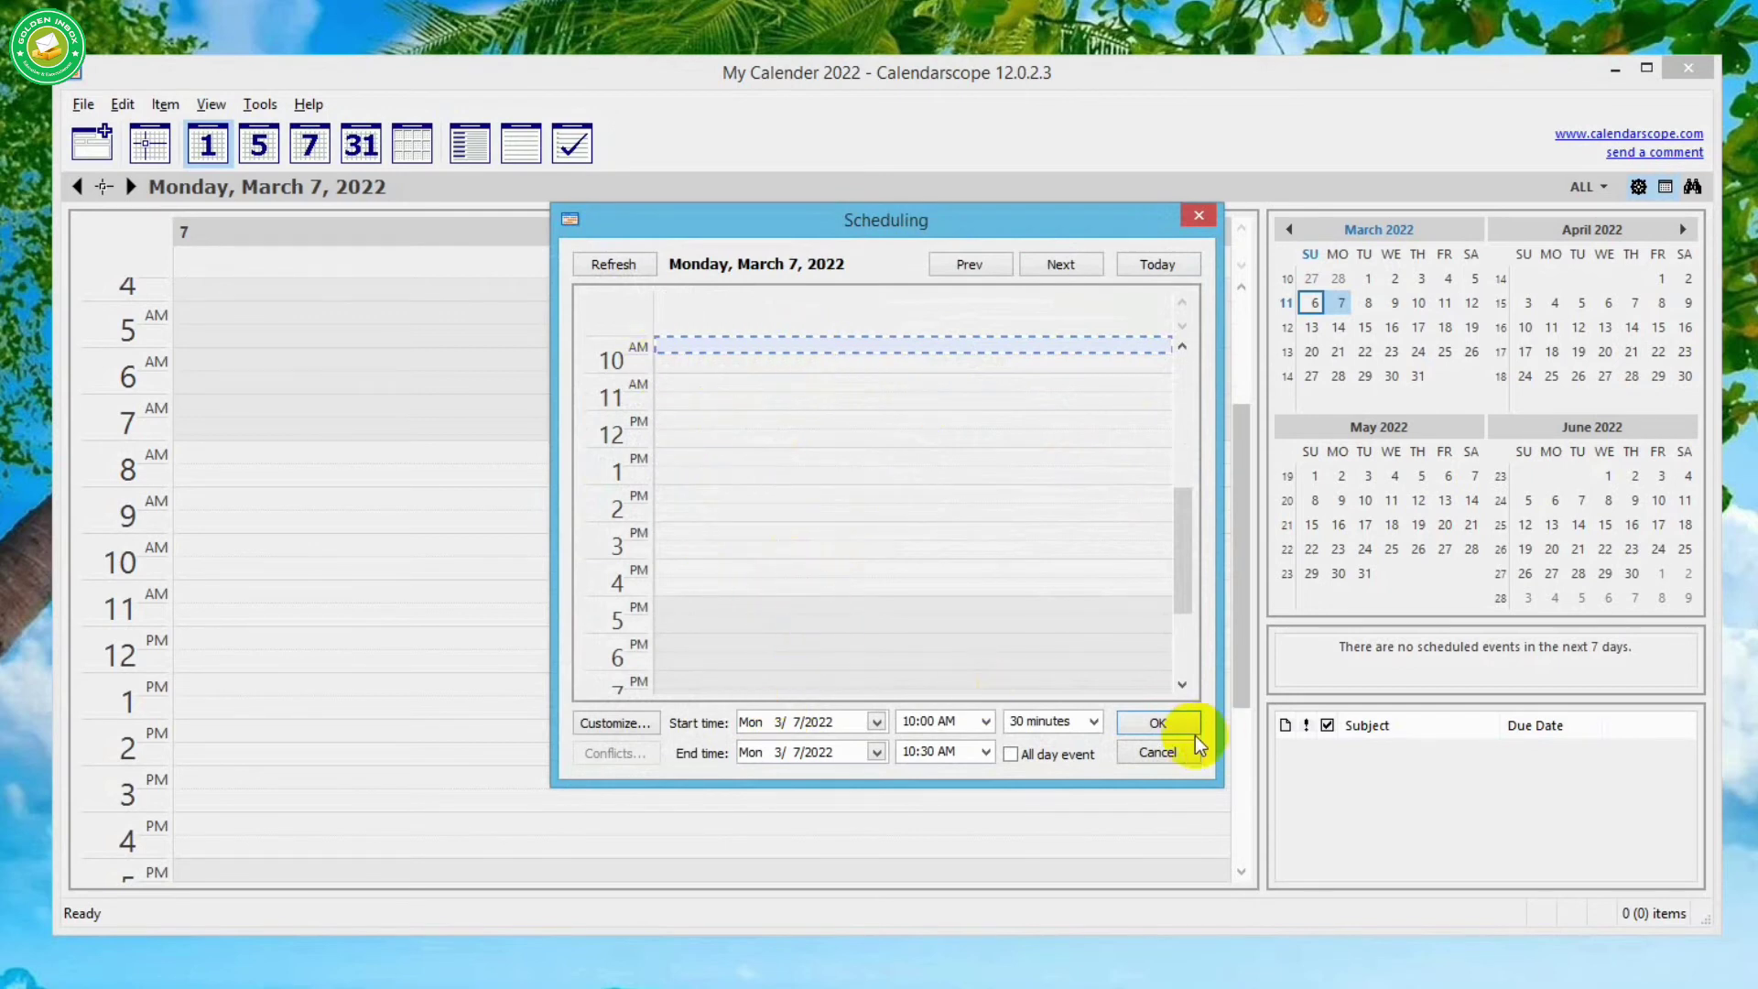
- Close scheduling, apply a weekly Monday recurrence, then remove it so the meeting stays one-time
click(1156, 722)
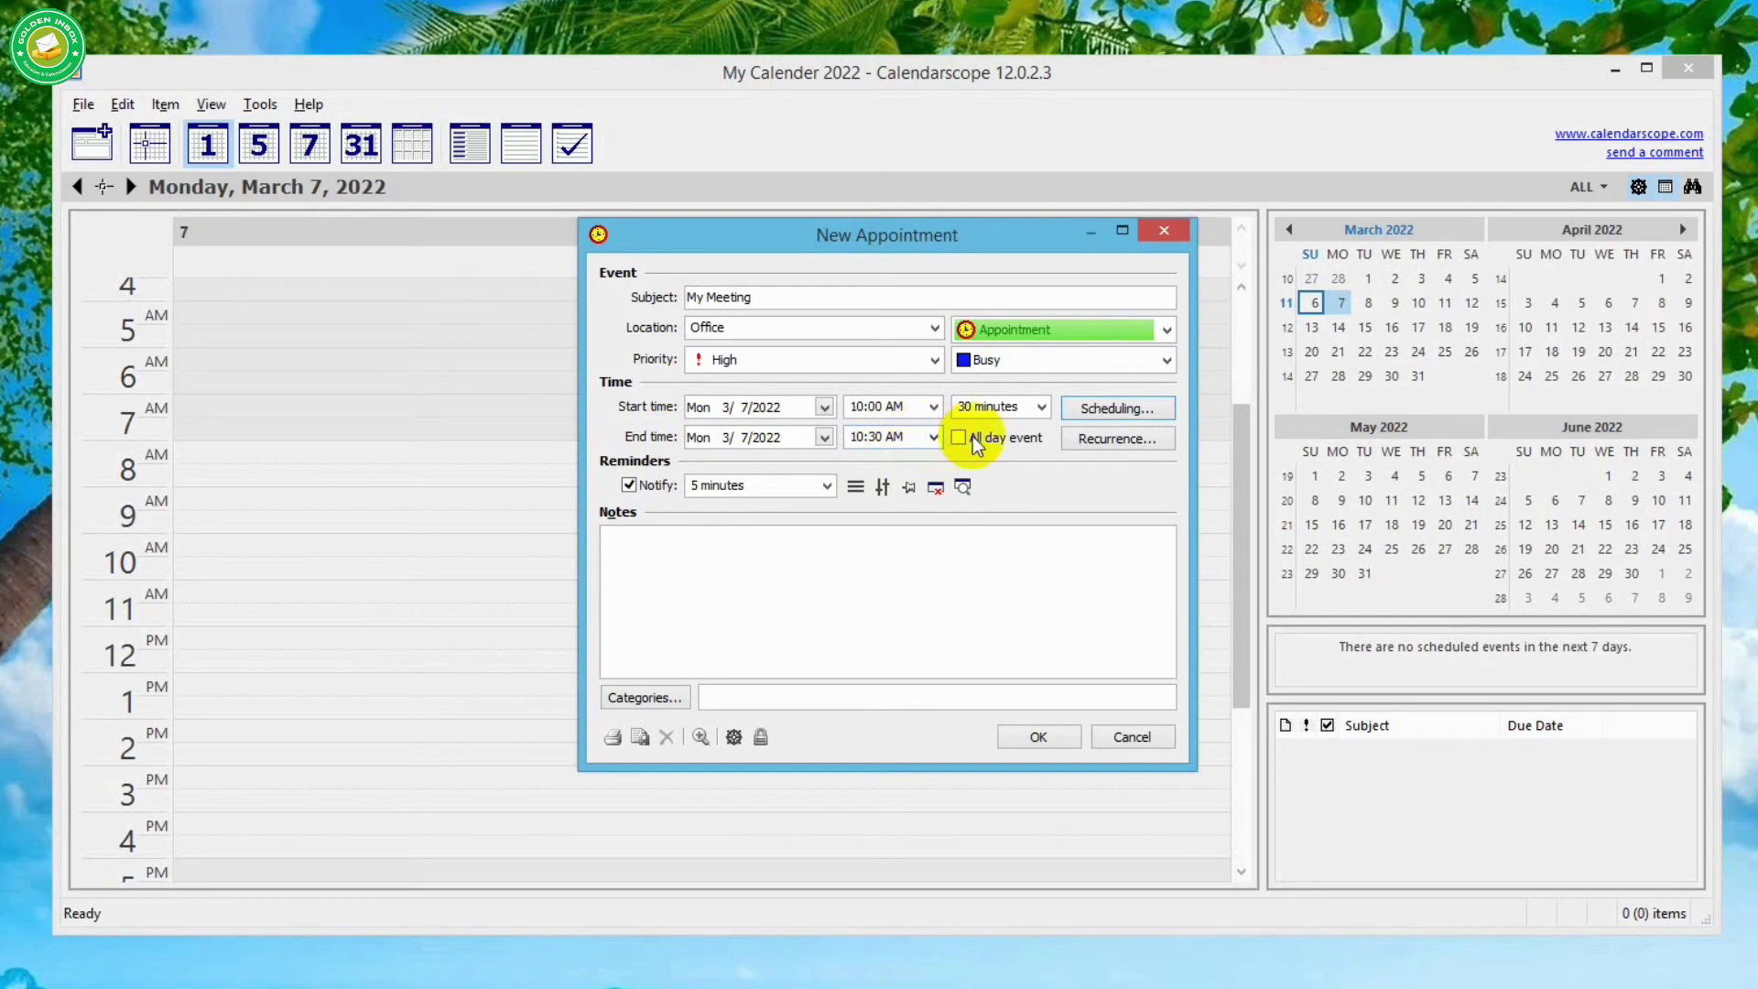
click(1115, 443)
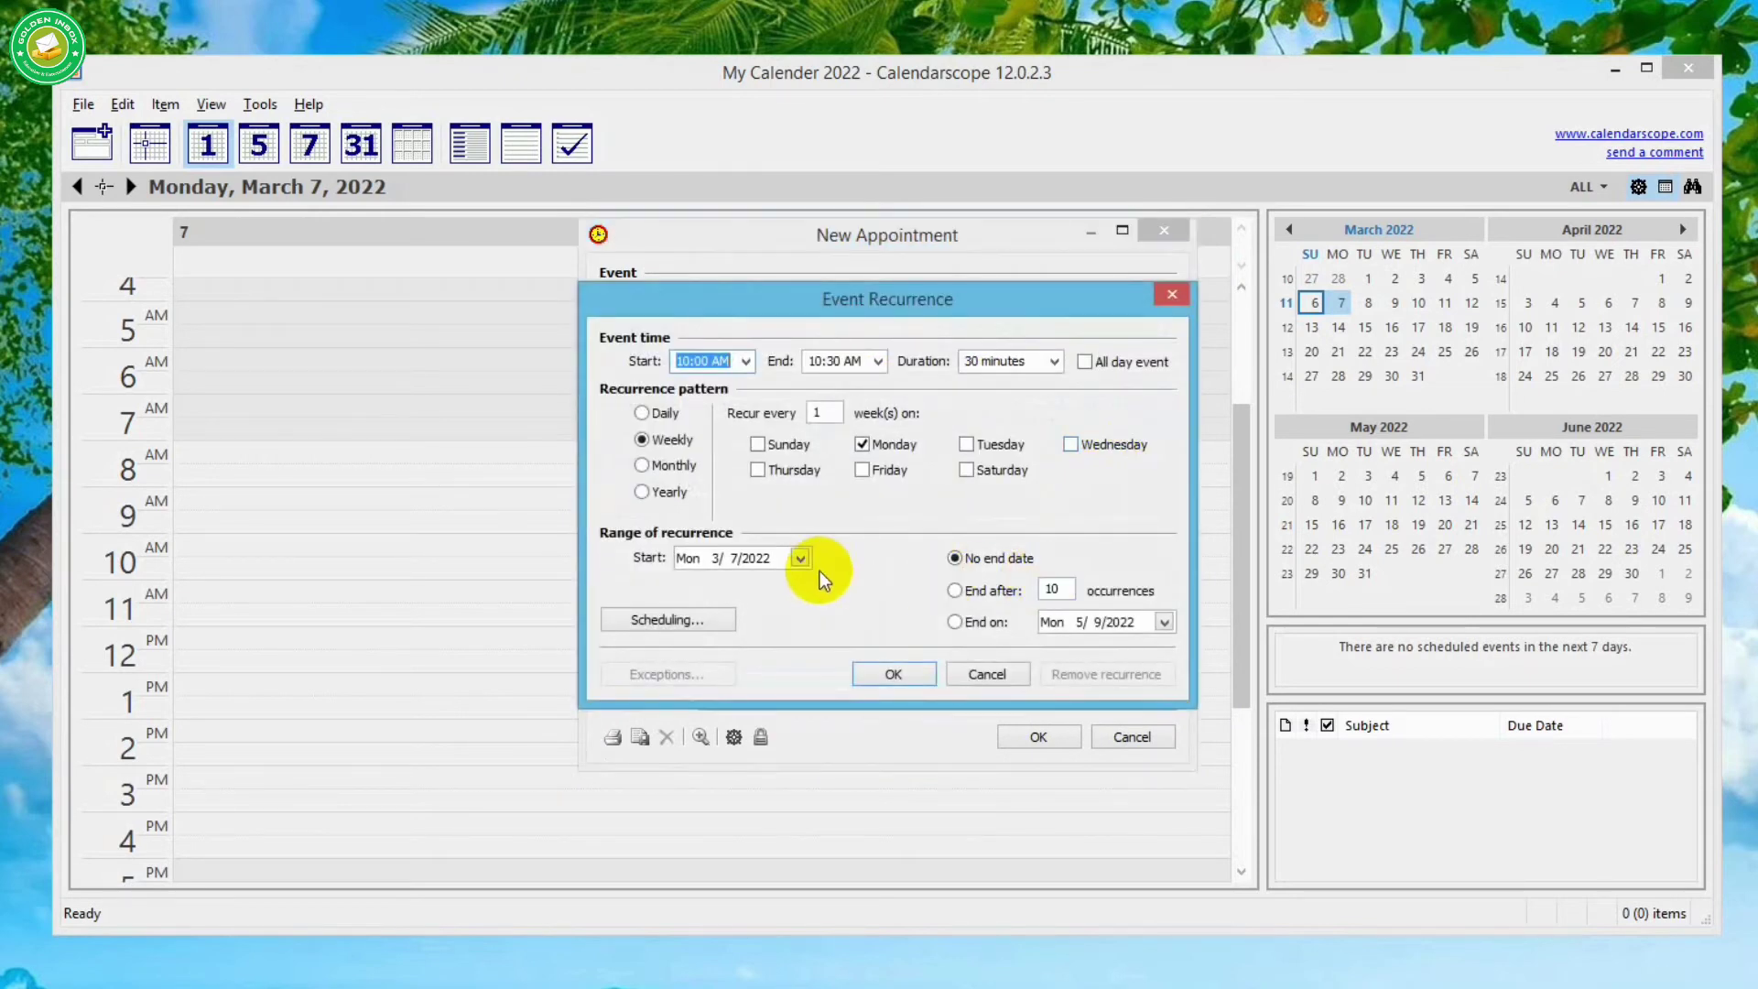
click(894, 676)
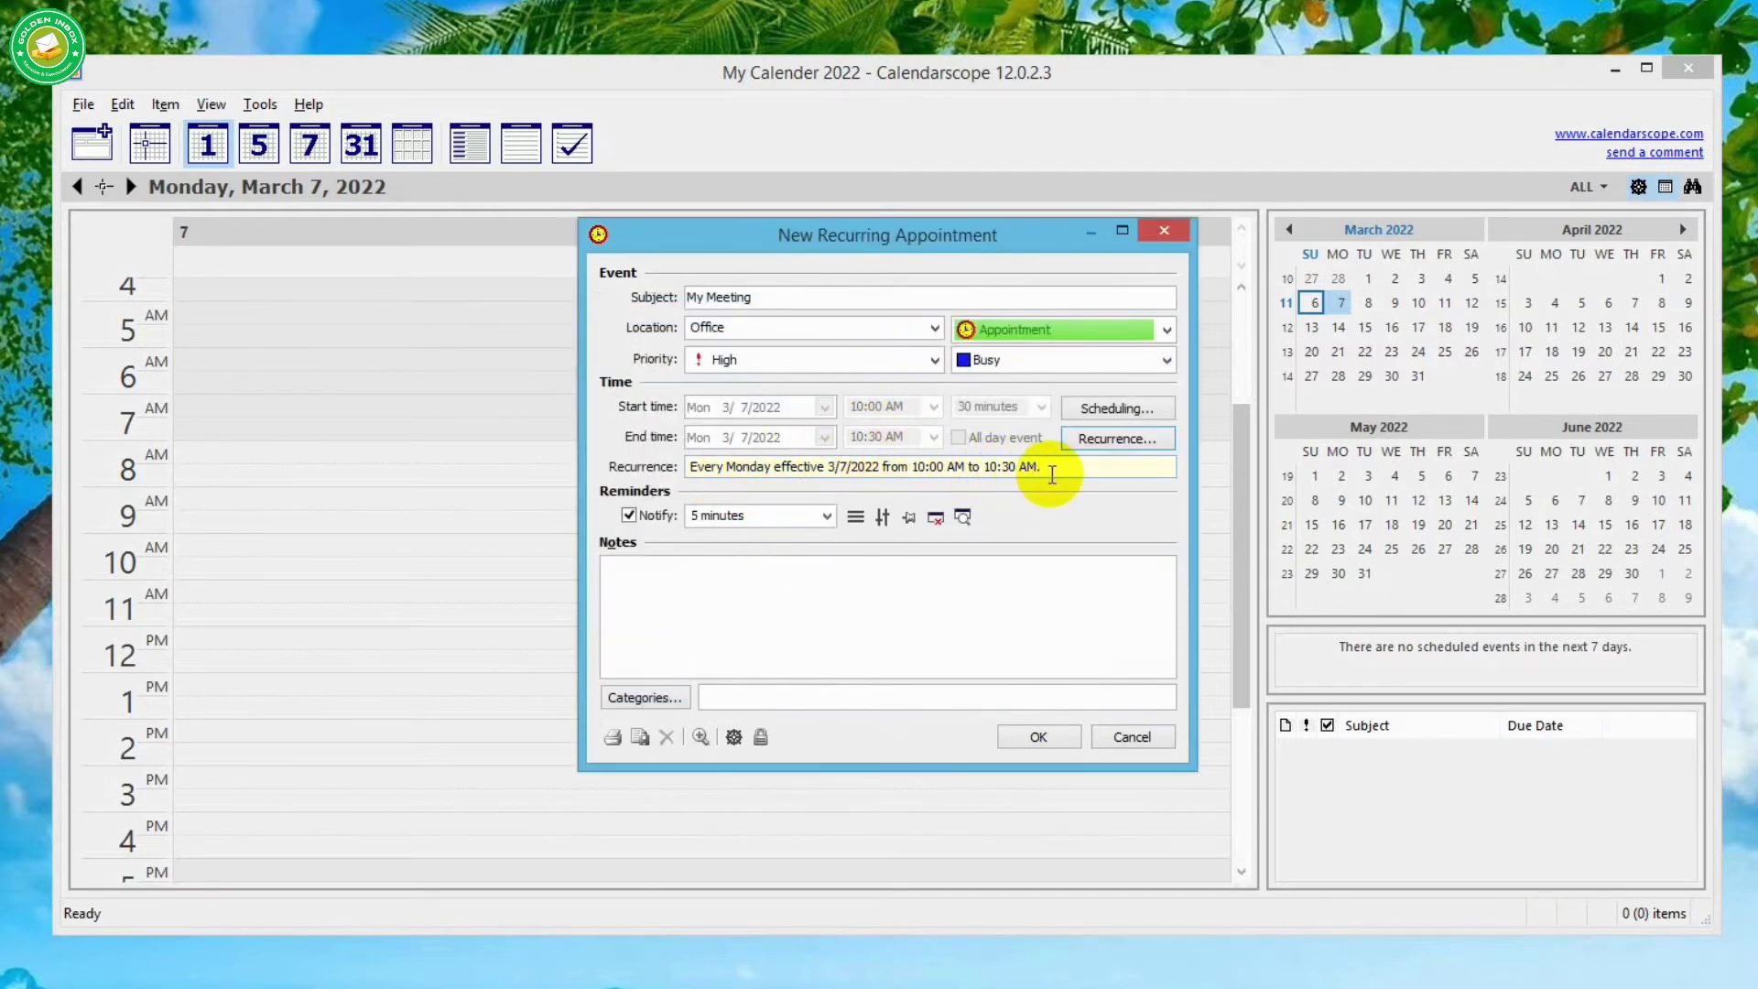
click(1106, 441)
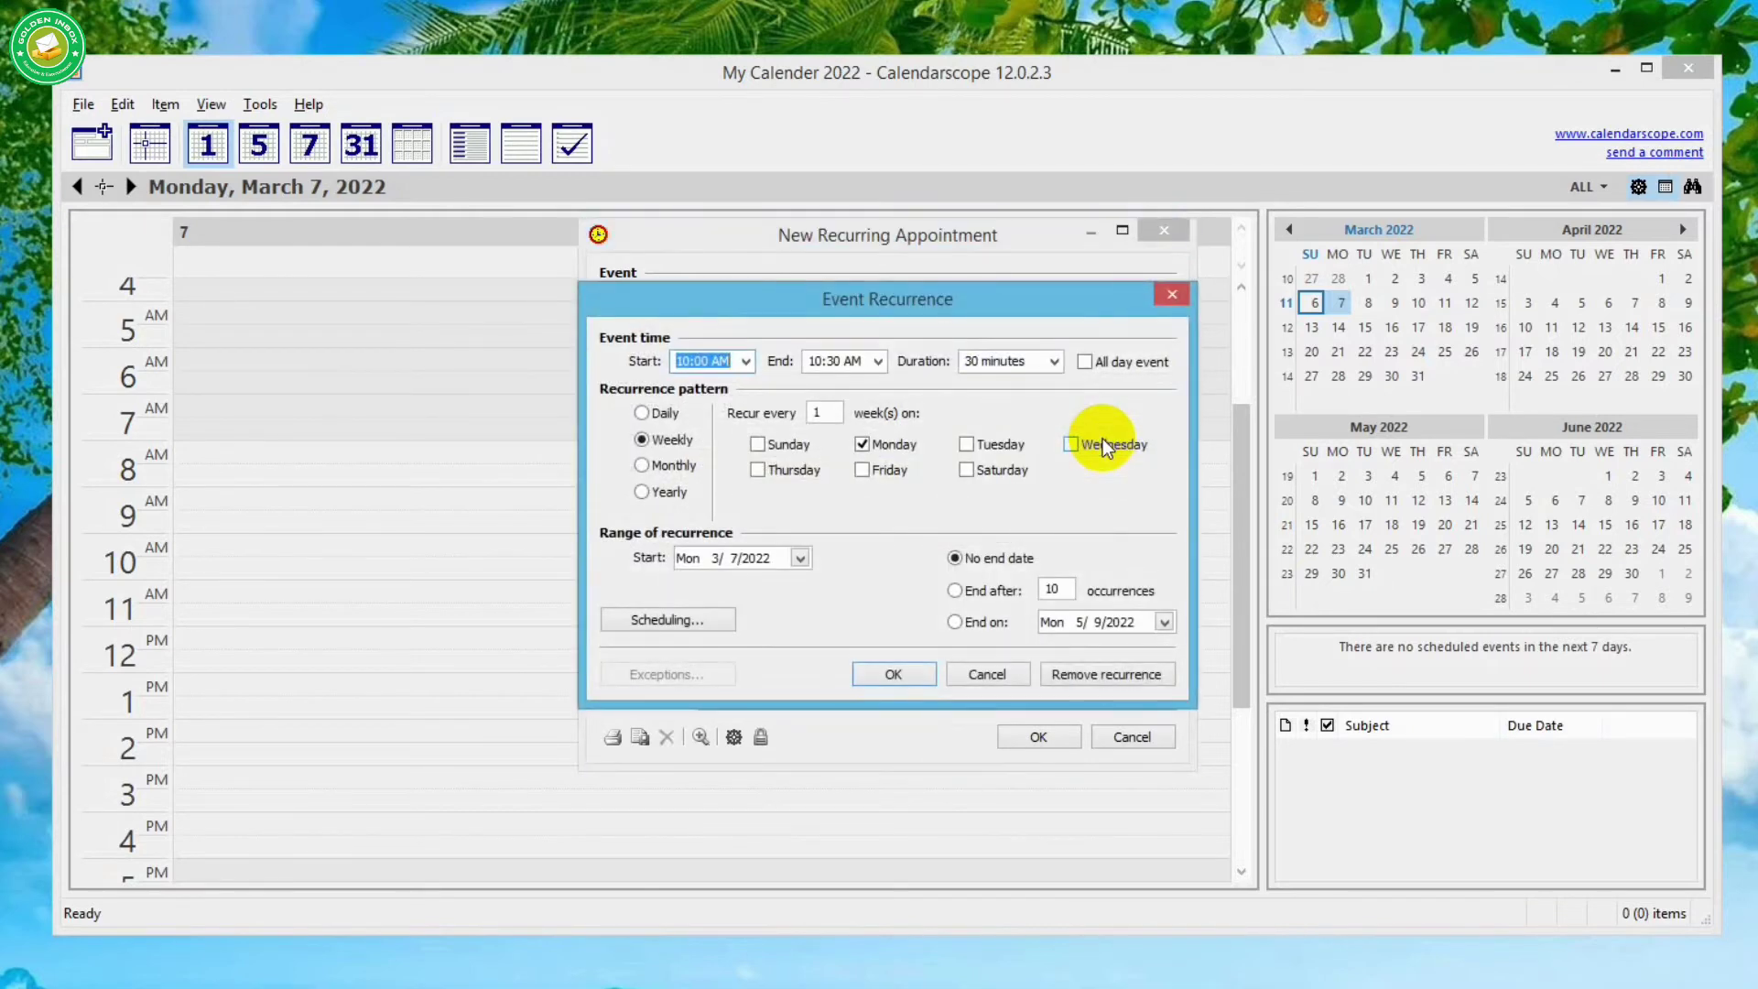
click(1132, 675)
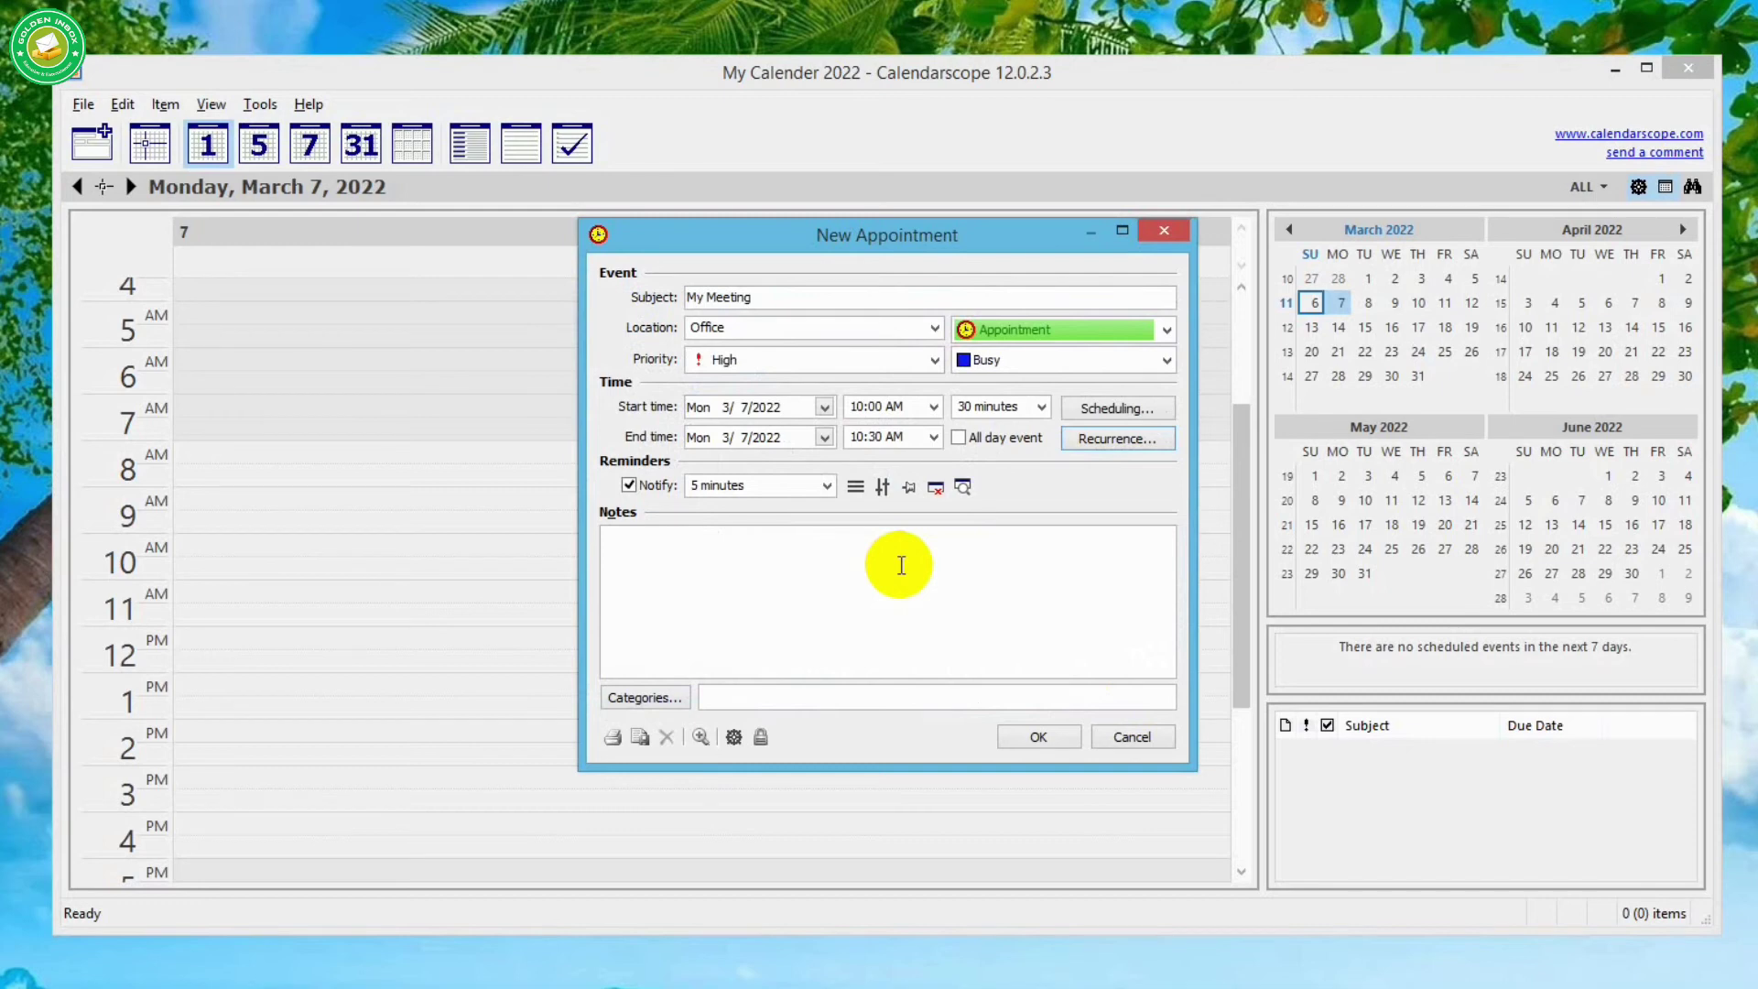
- Keep the 5-minute reminder and add the note 'Special client.'
click(826, 487)
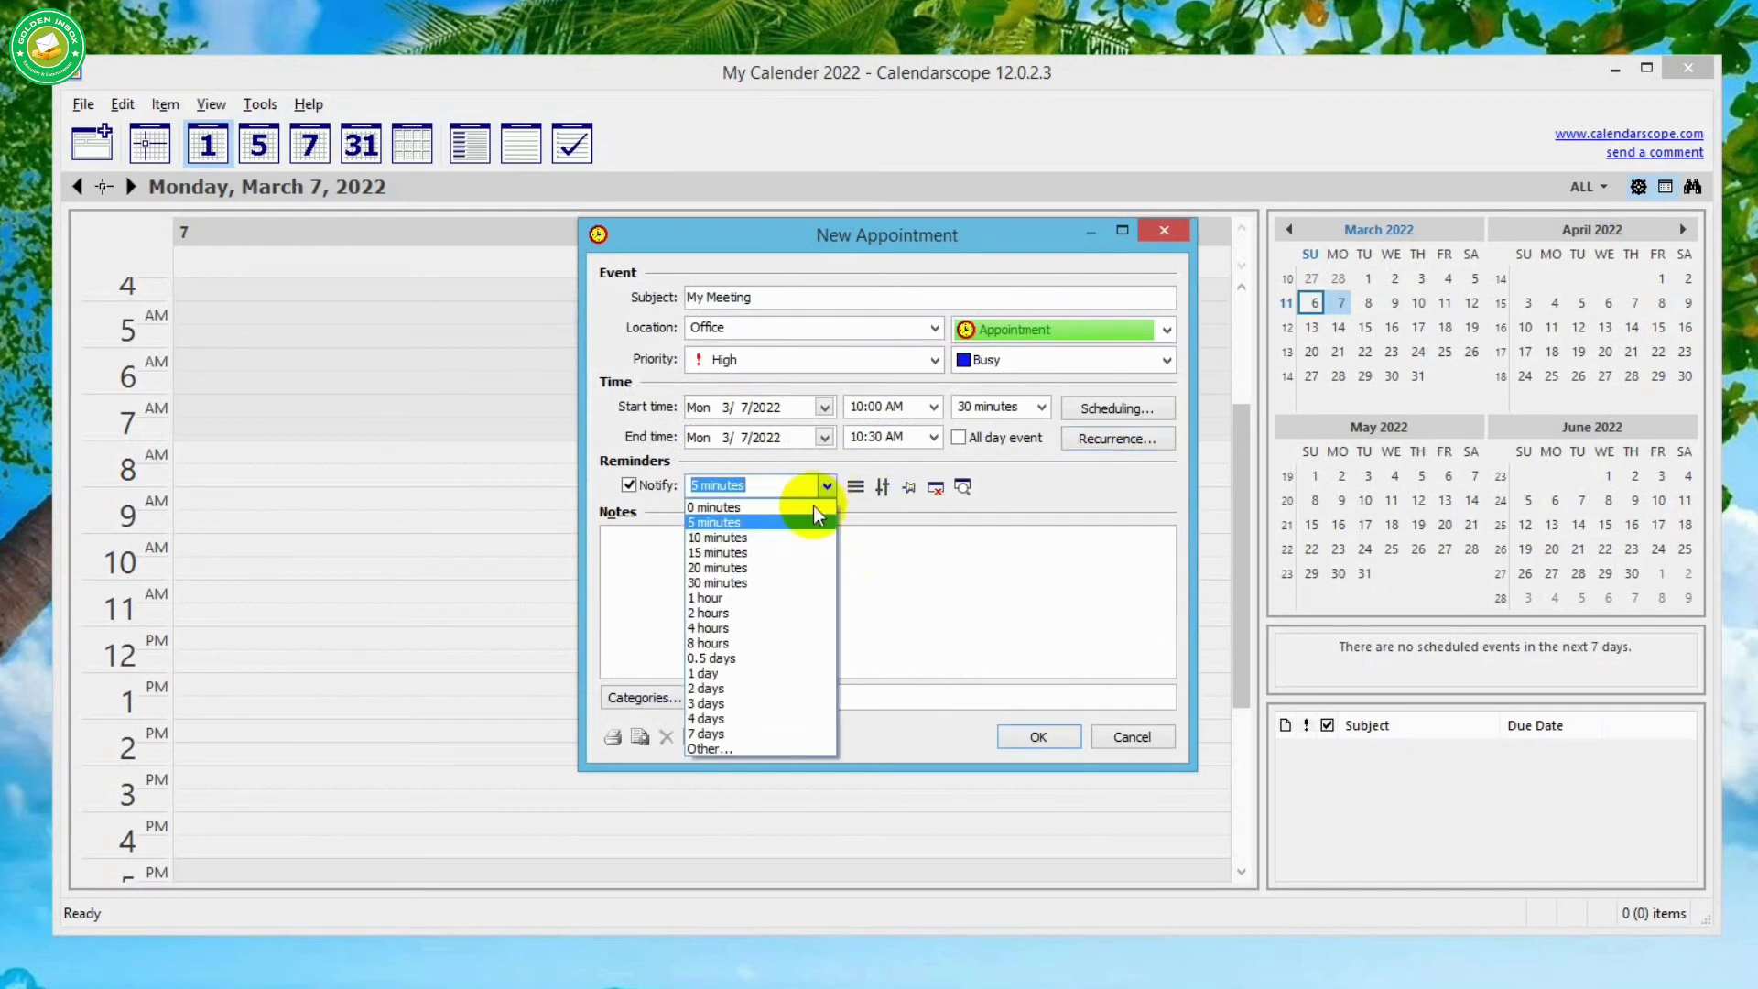
click(825, 484)
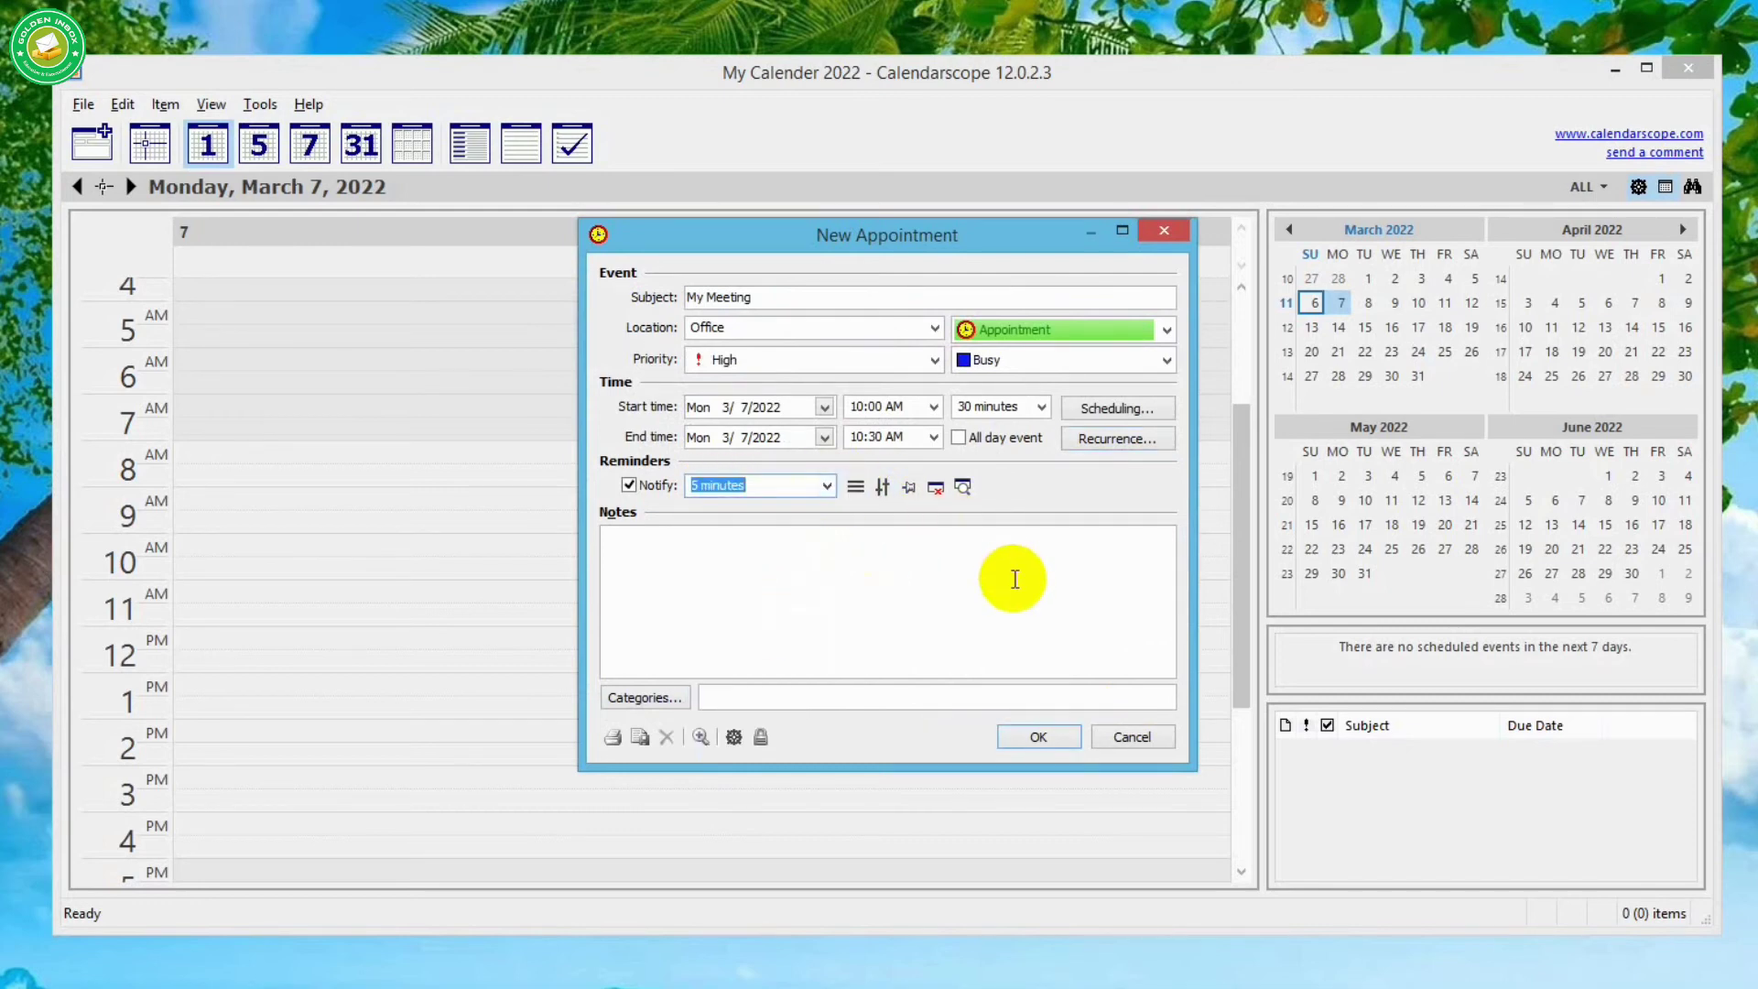
click(879, 579)
text(Special c)
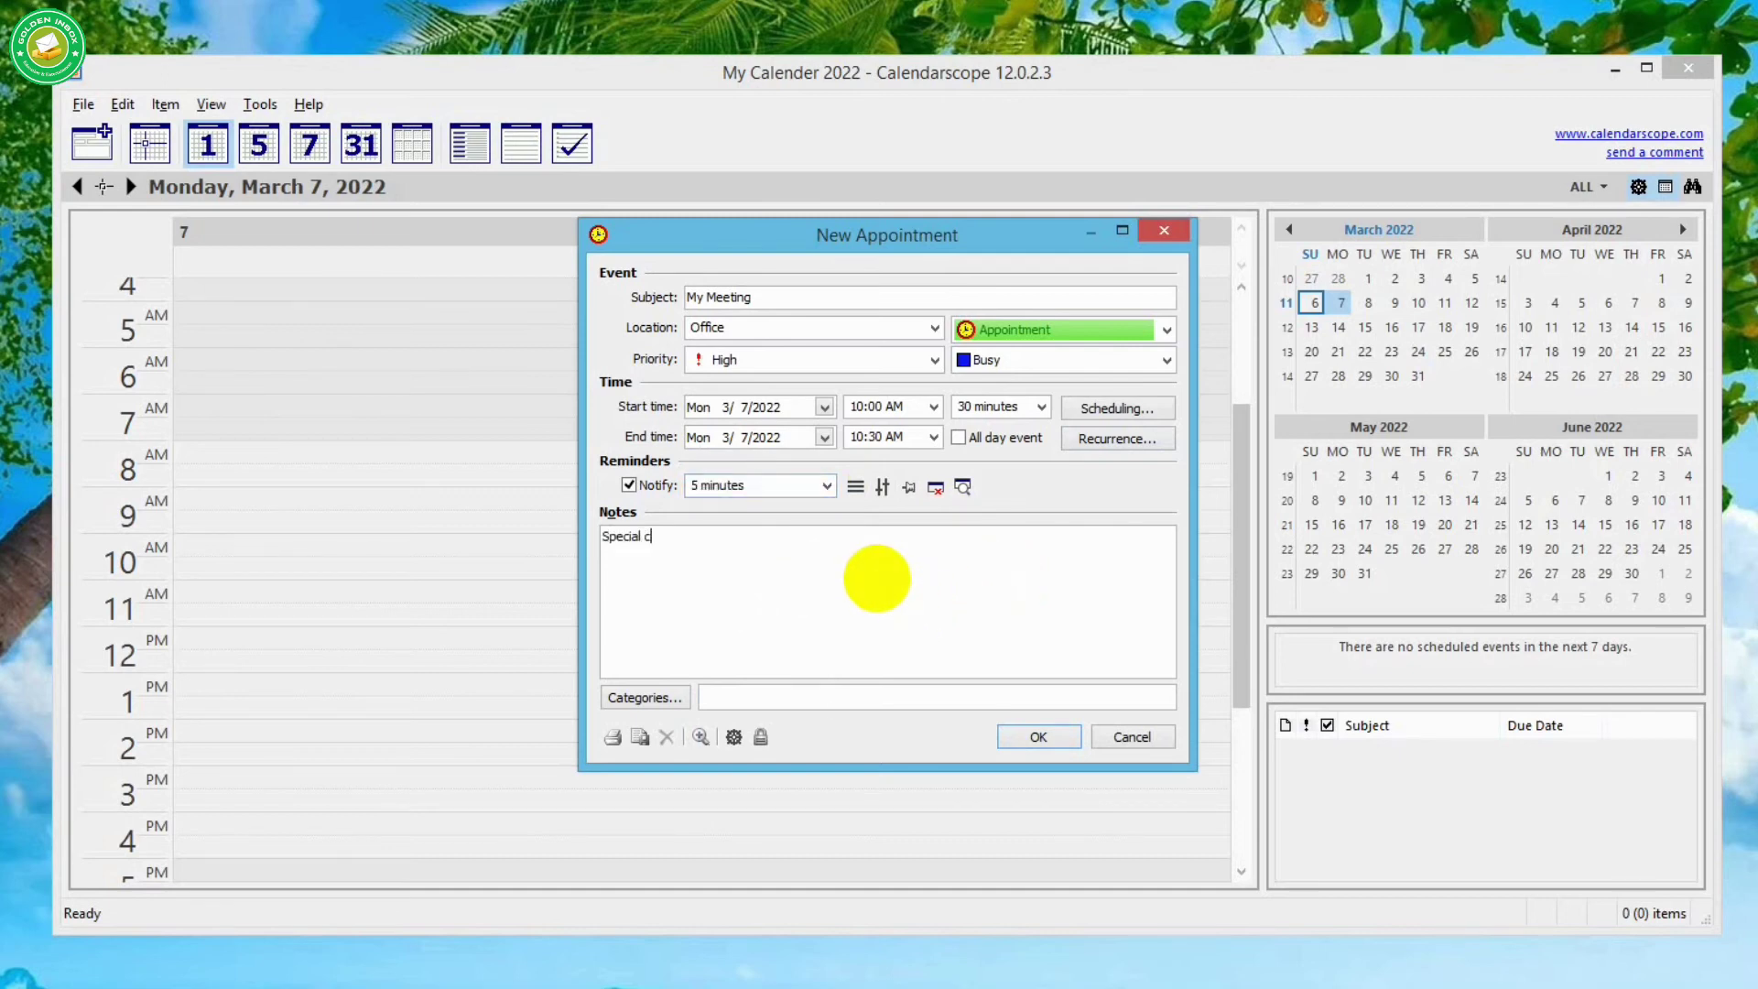
text(lient.)
- Create a new 'Office' category, assign it to My Meeting, and save the appointment
click(645, 698)
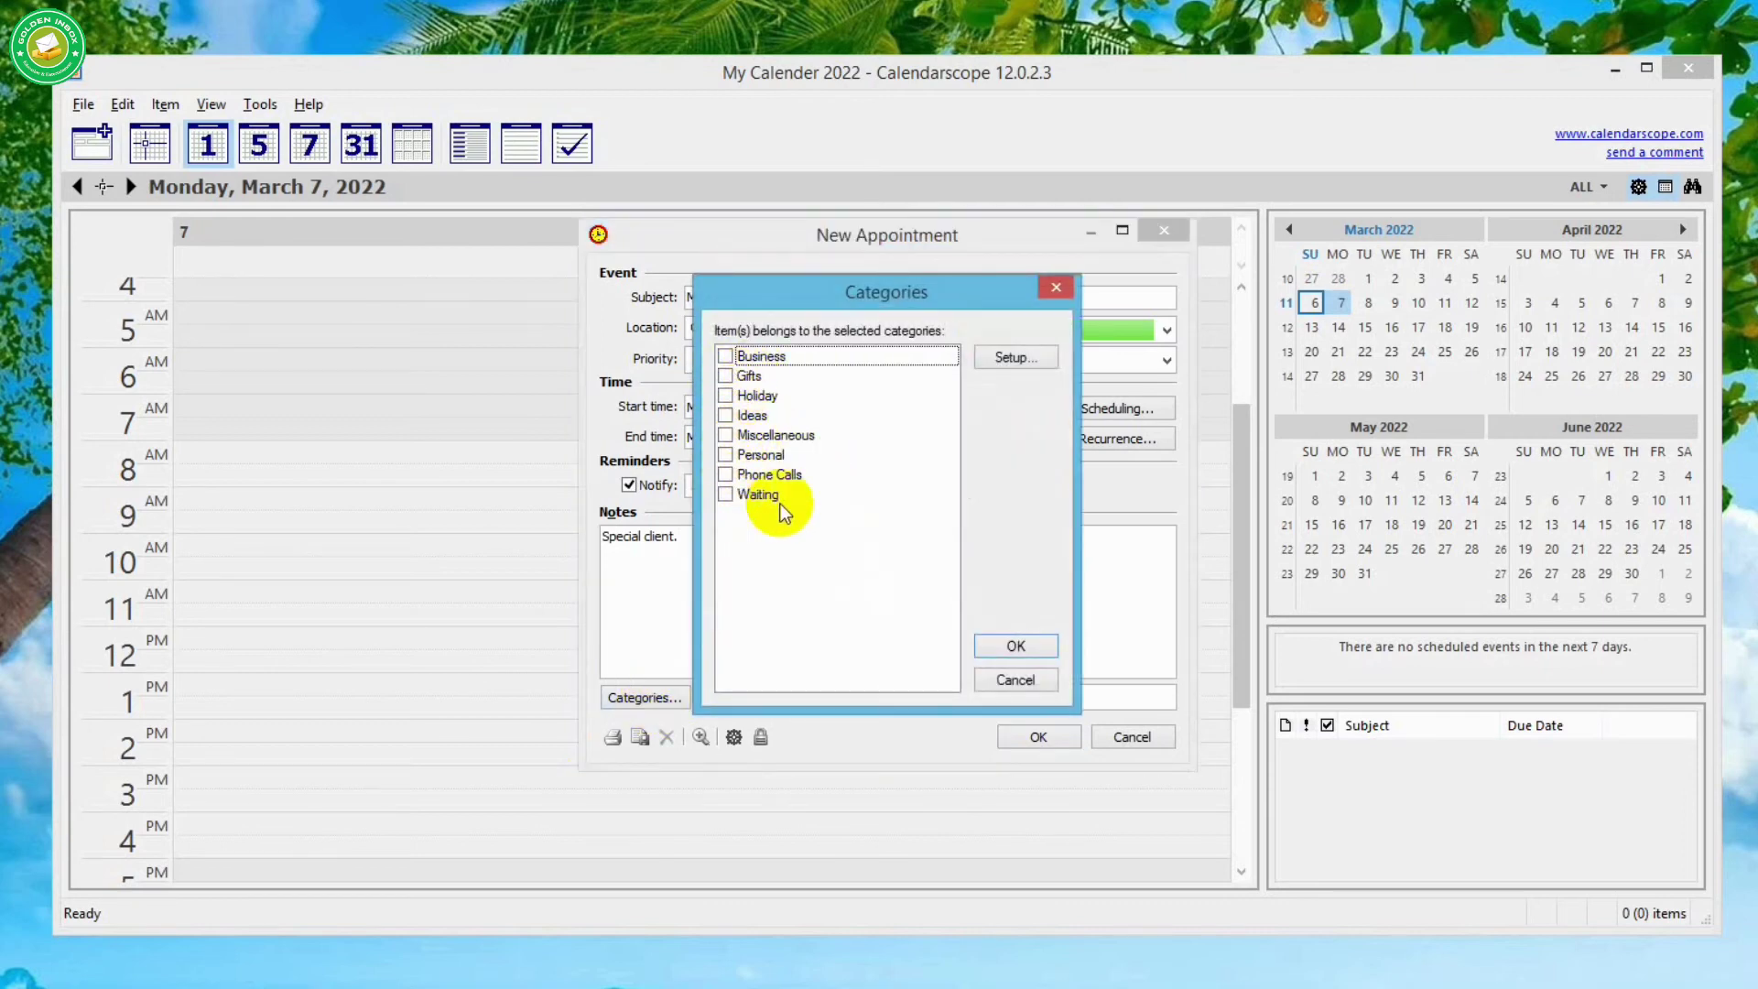
click(989, 364)
text(Office)
click(1002, 369)
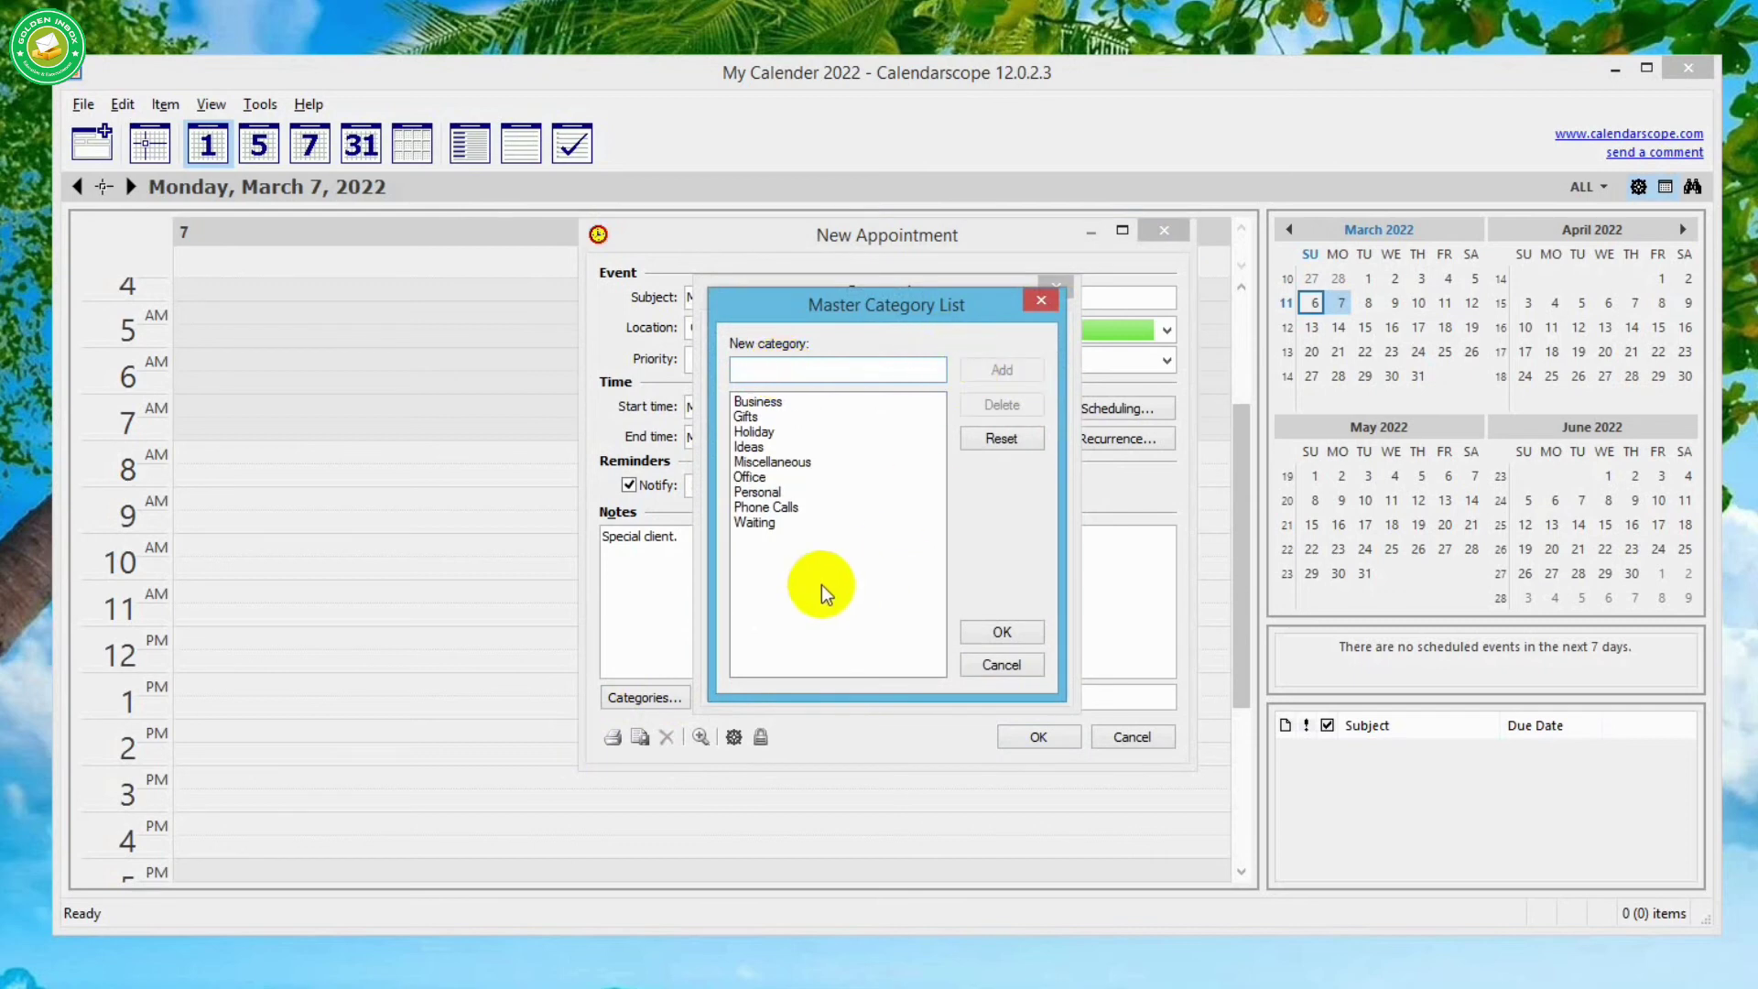
click(1001, 632)
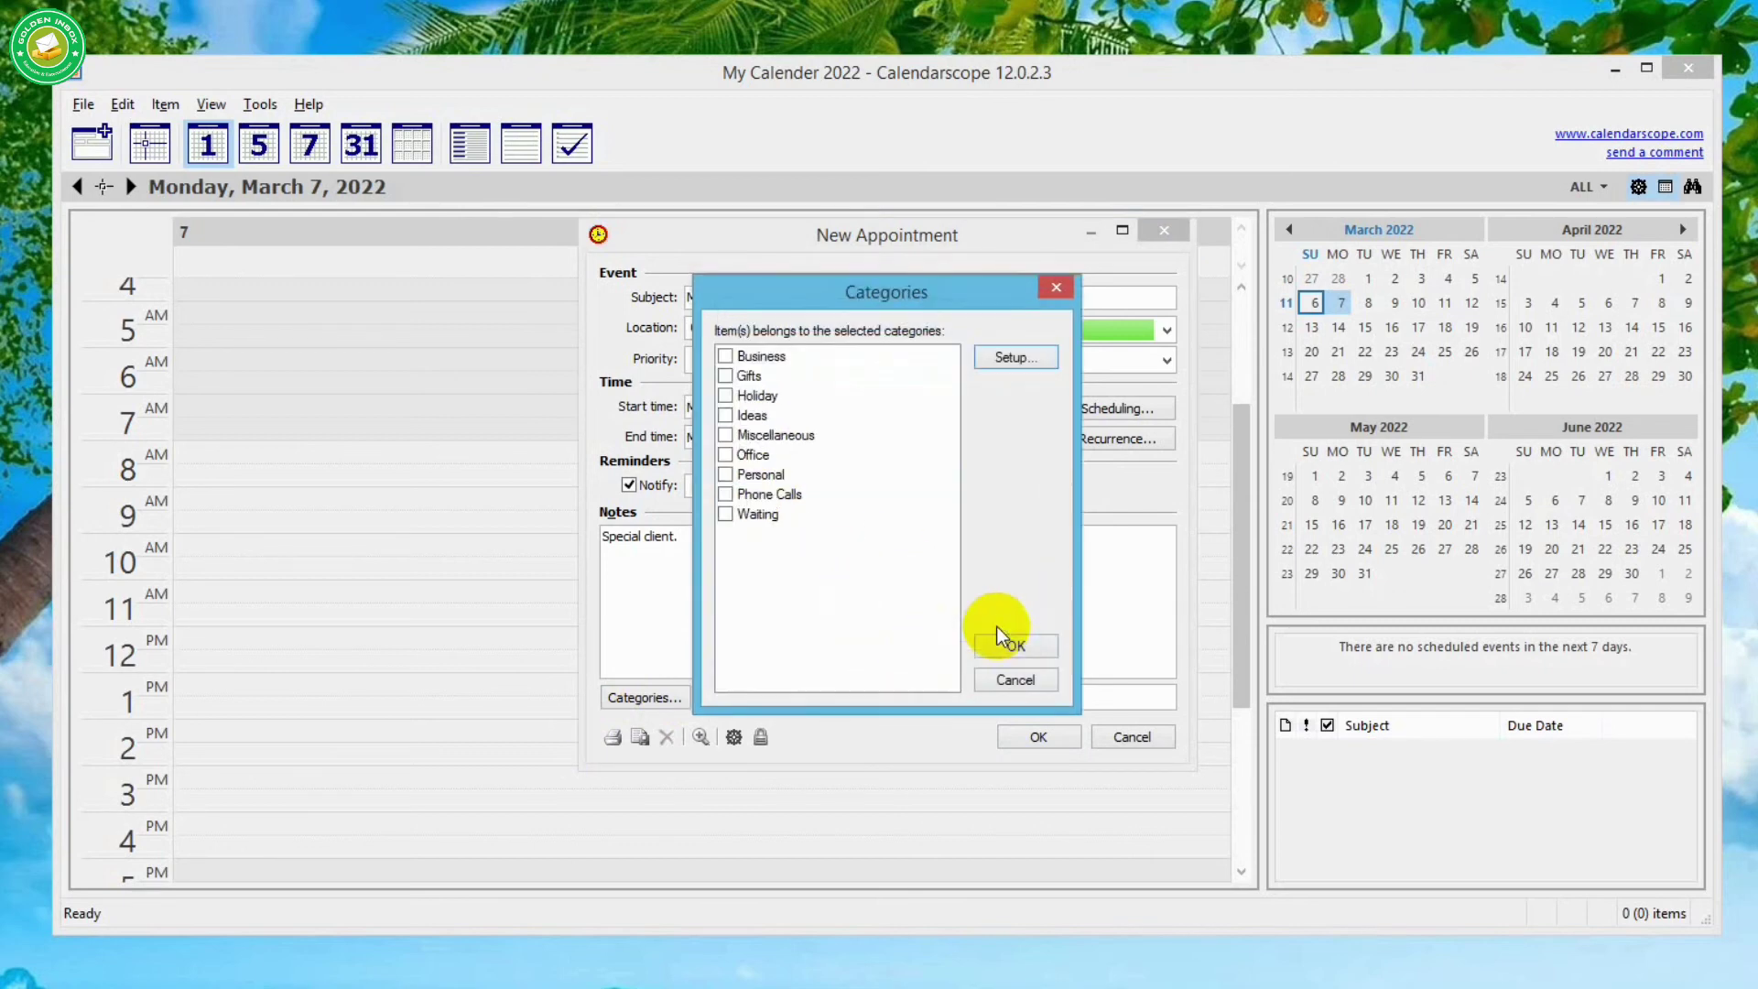
click(765, 450)
click(1008, 647)
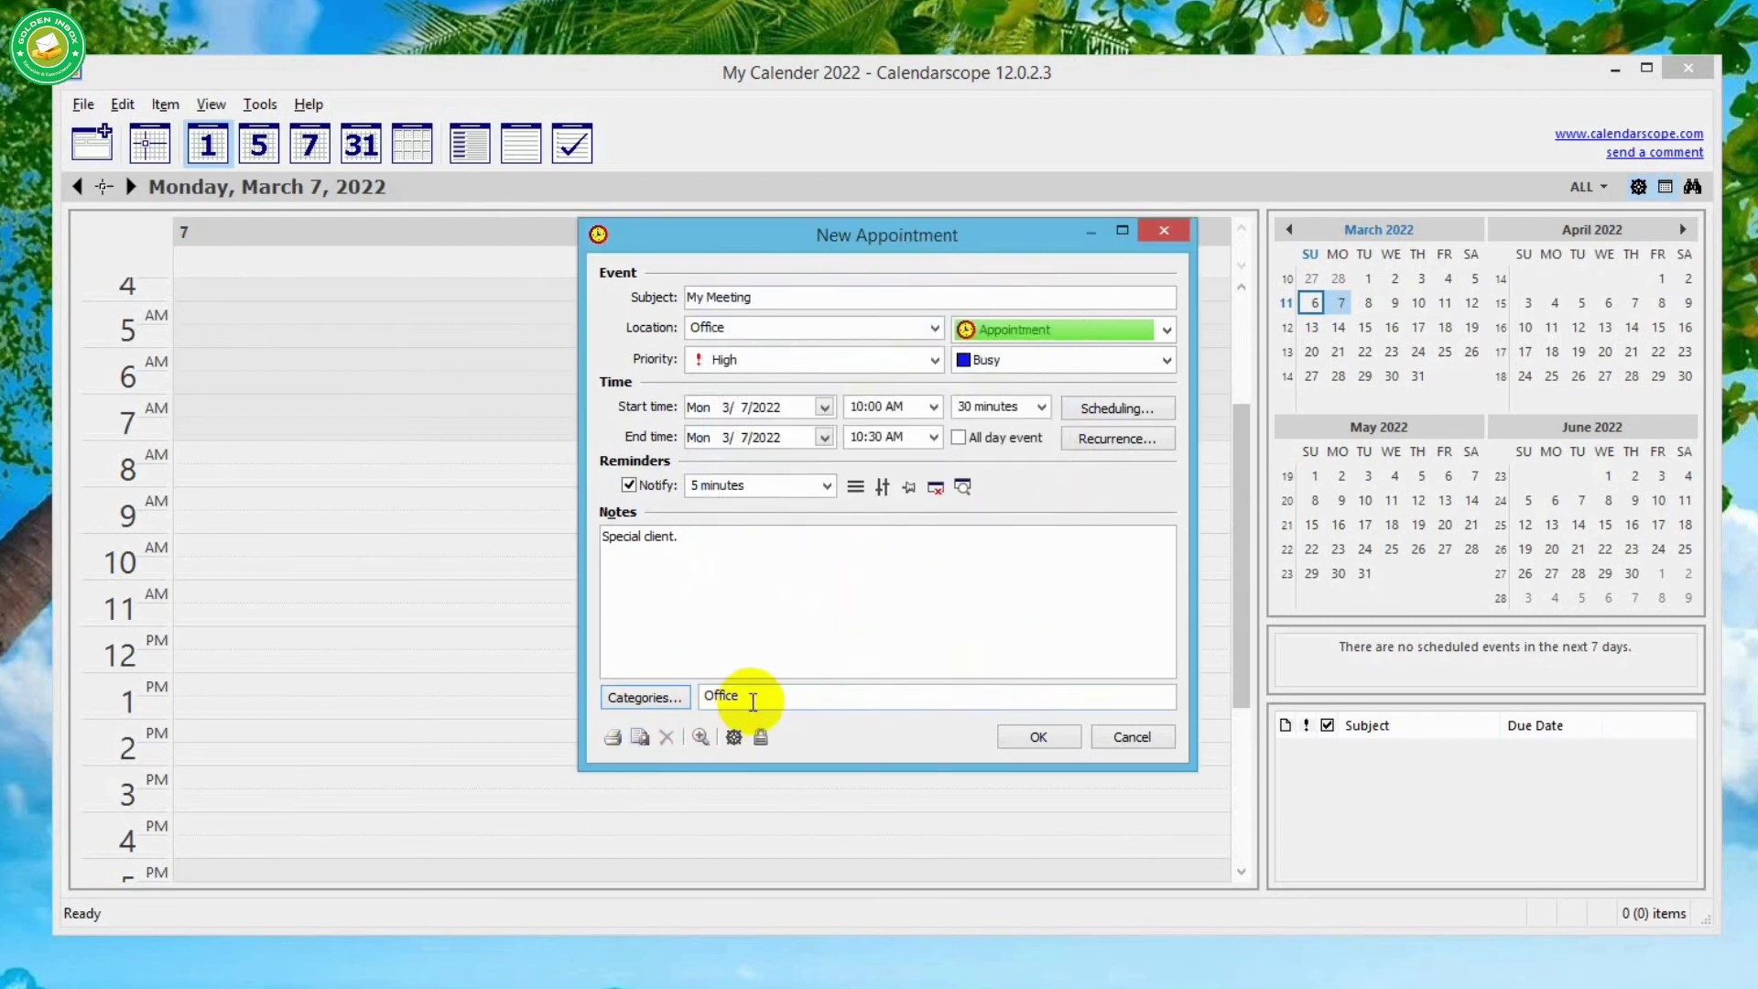
click(1023, 737)
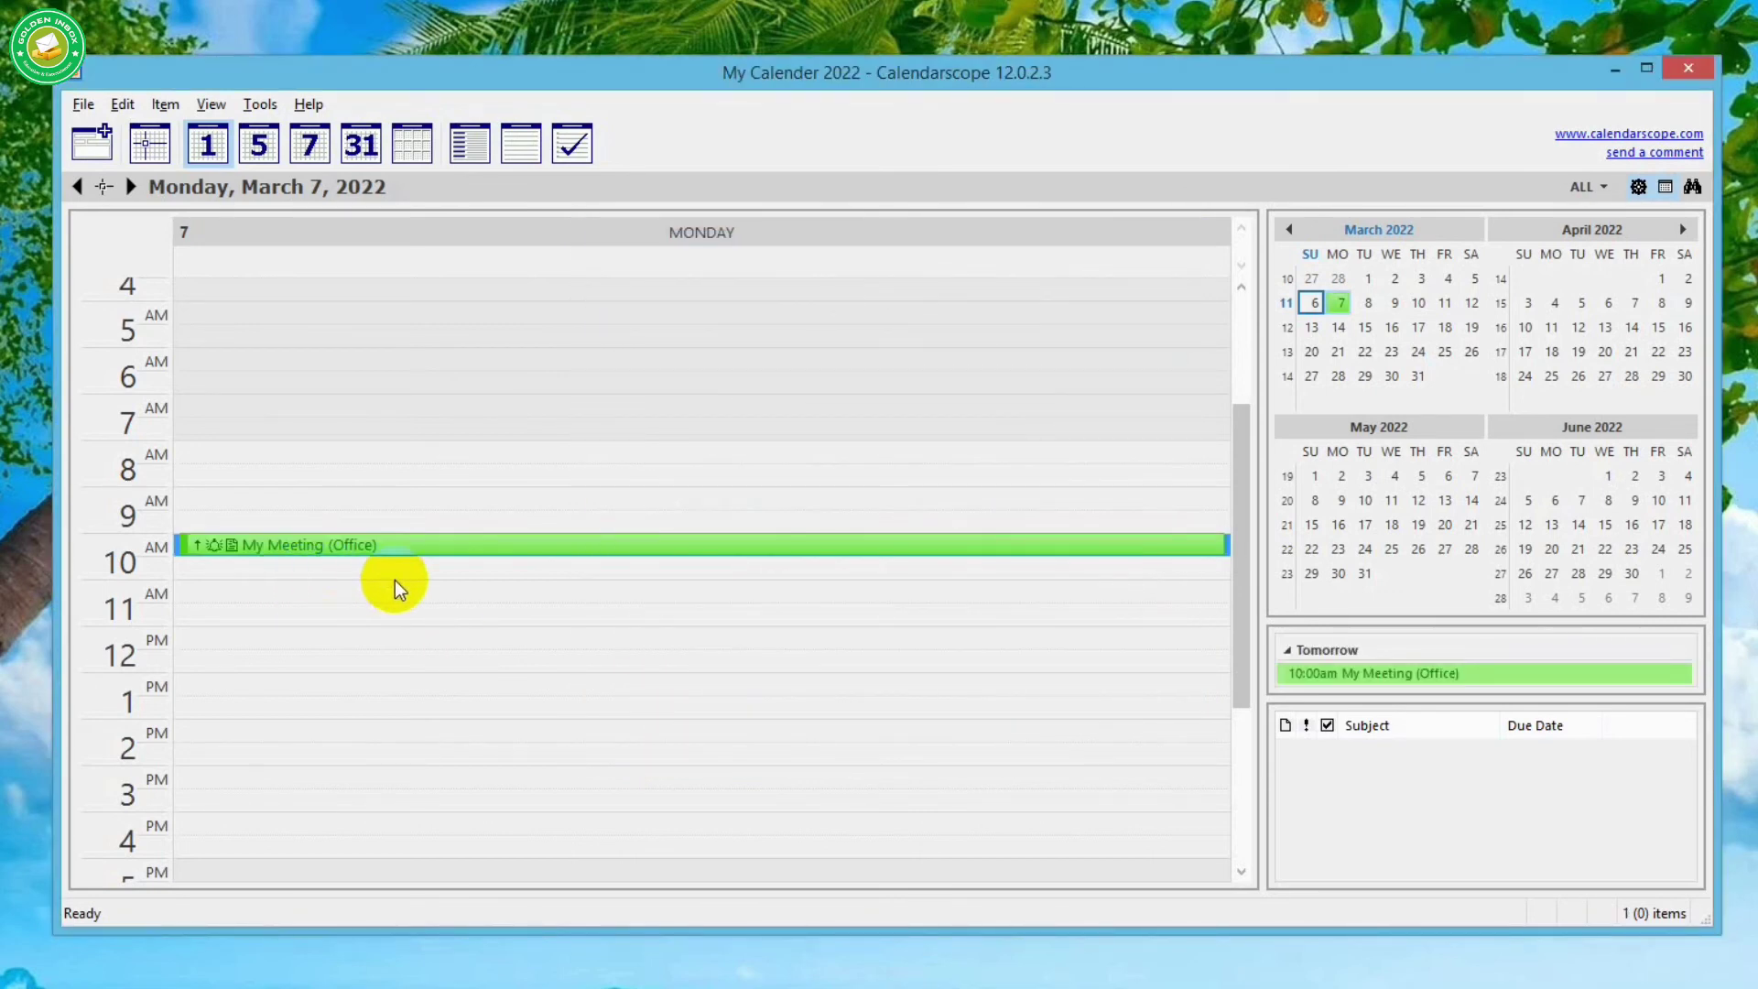
- Jump to Thursday, April 28, 2022 using the mini calendar
mouse_move(451, 555)
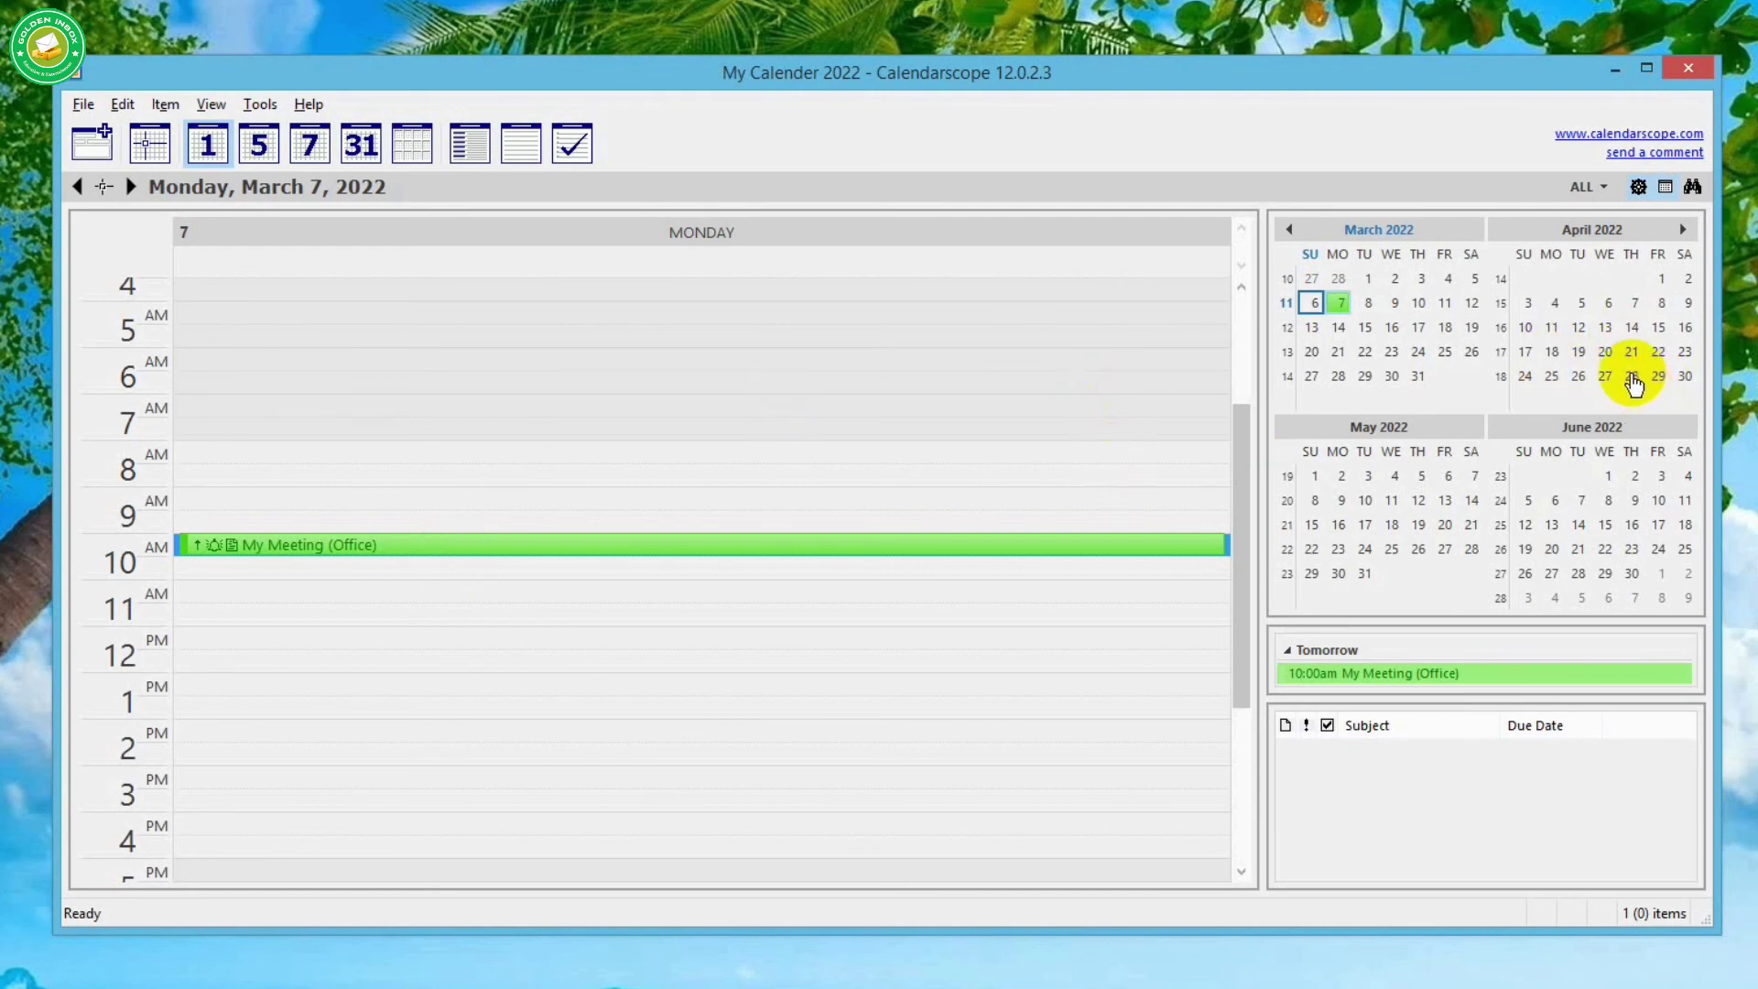
click(1632, 377)
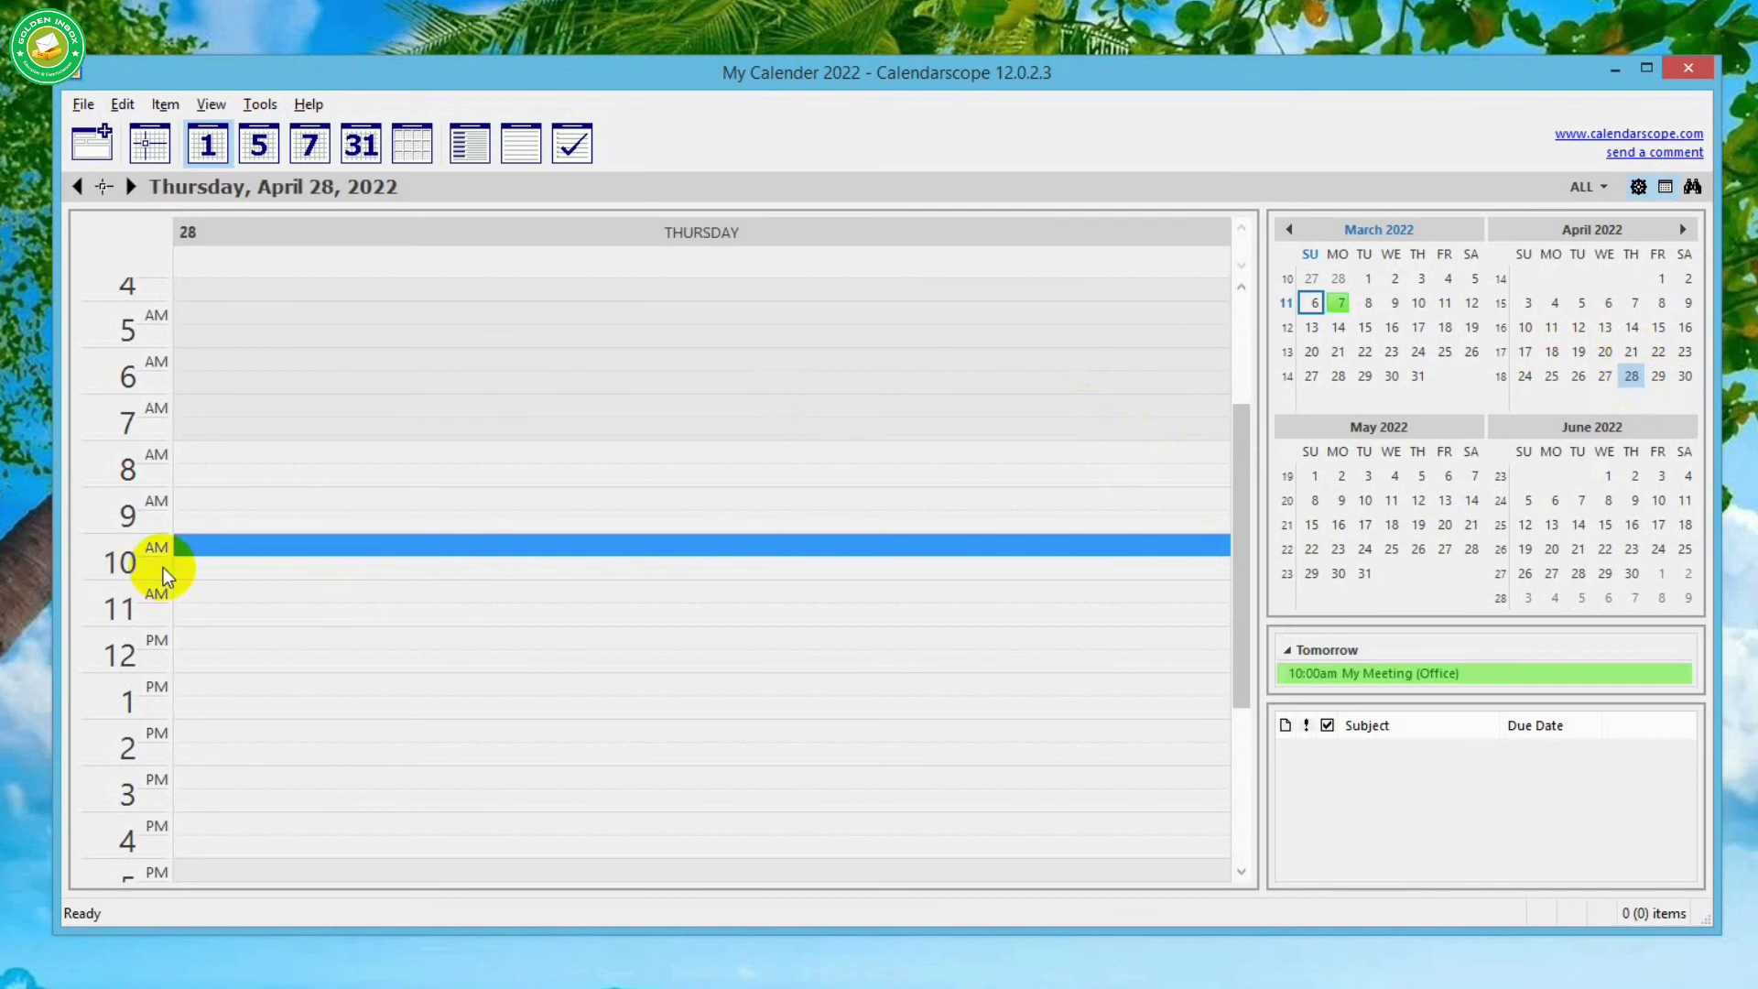
- Start a 9 AM item on April 28 titled 'Ashok Birthday', typed Birthday with Normal priority
double_click(223, 498)
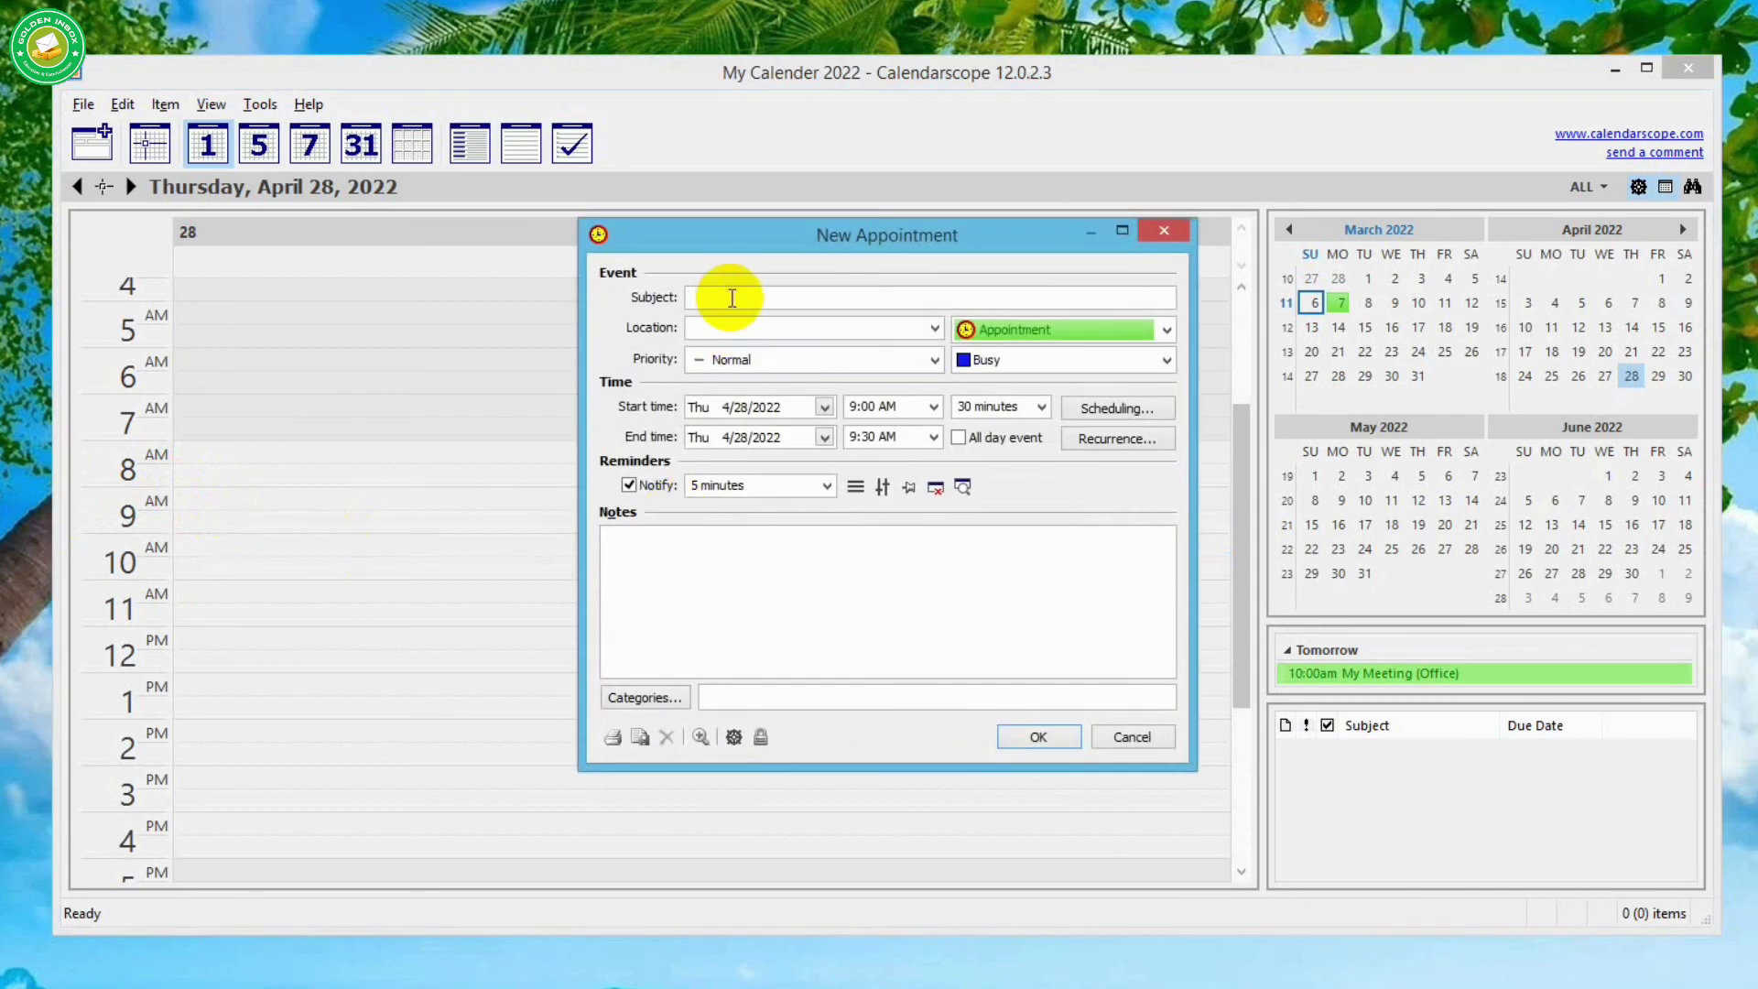
text(Ashok Birthday)
click(910, 329)
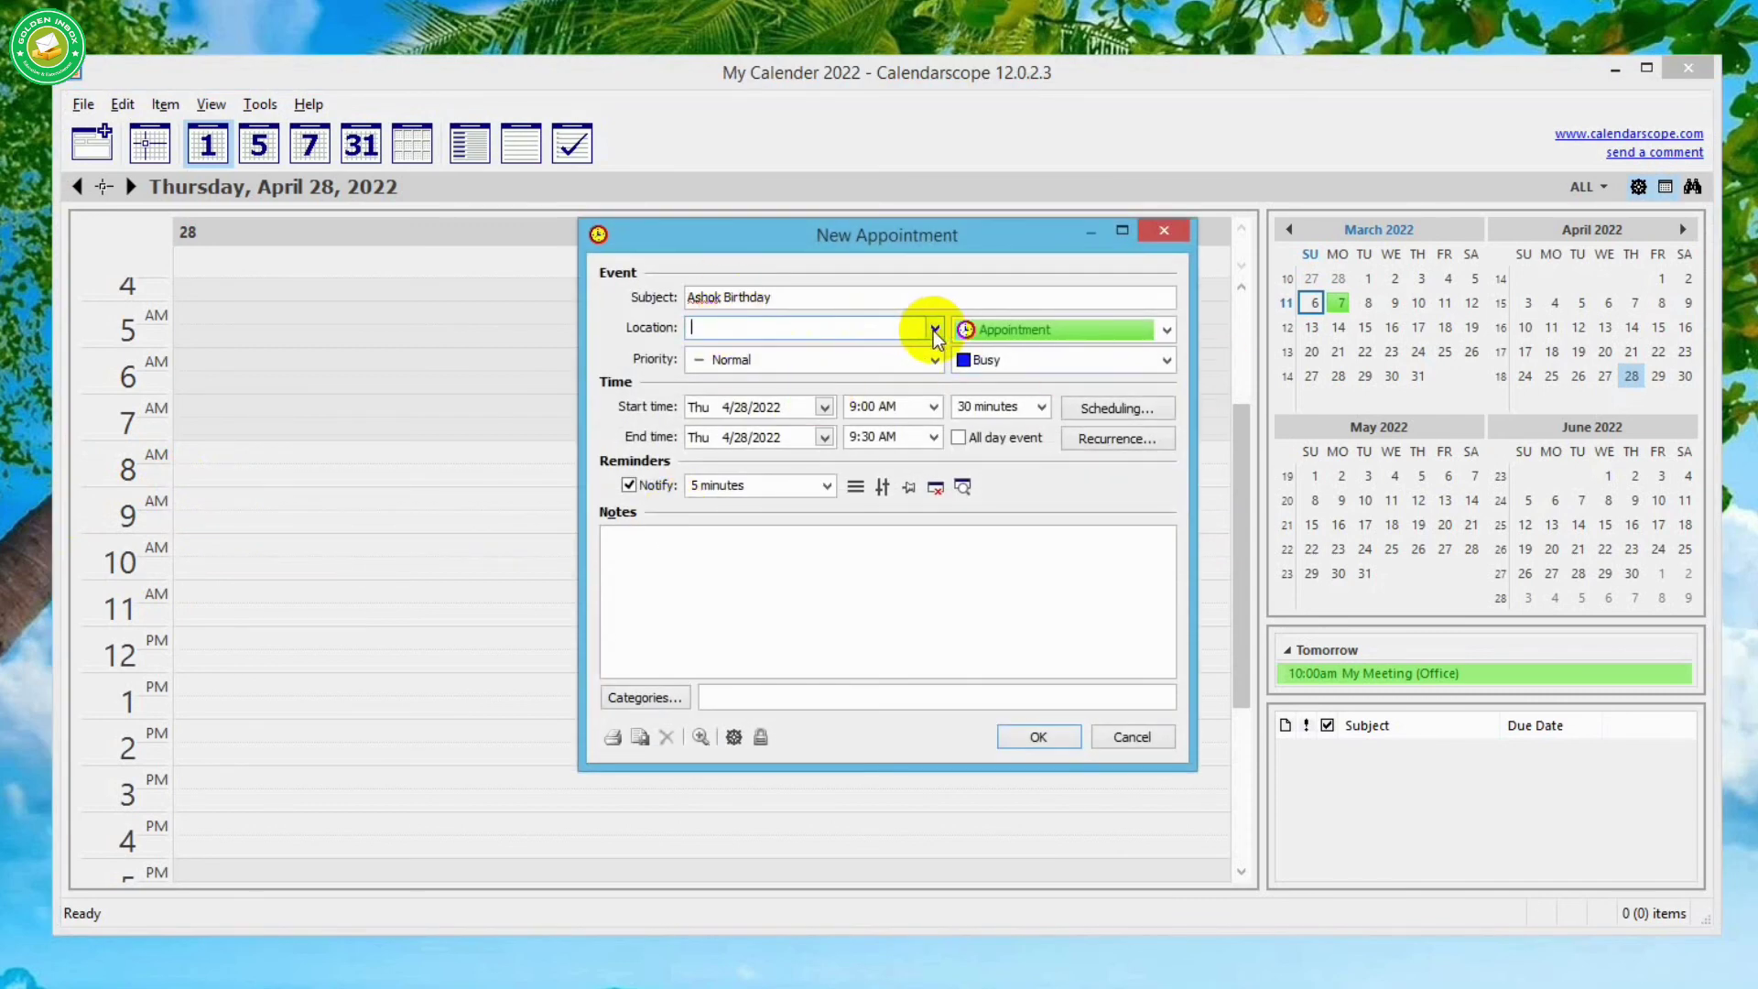
click(1002, 332)
click(1012, 432)
click(824, 362)
click(1115, 361)
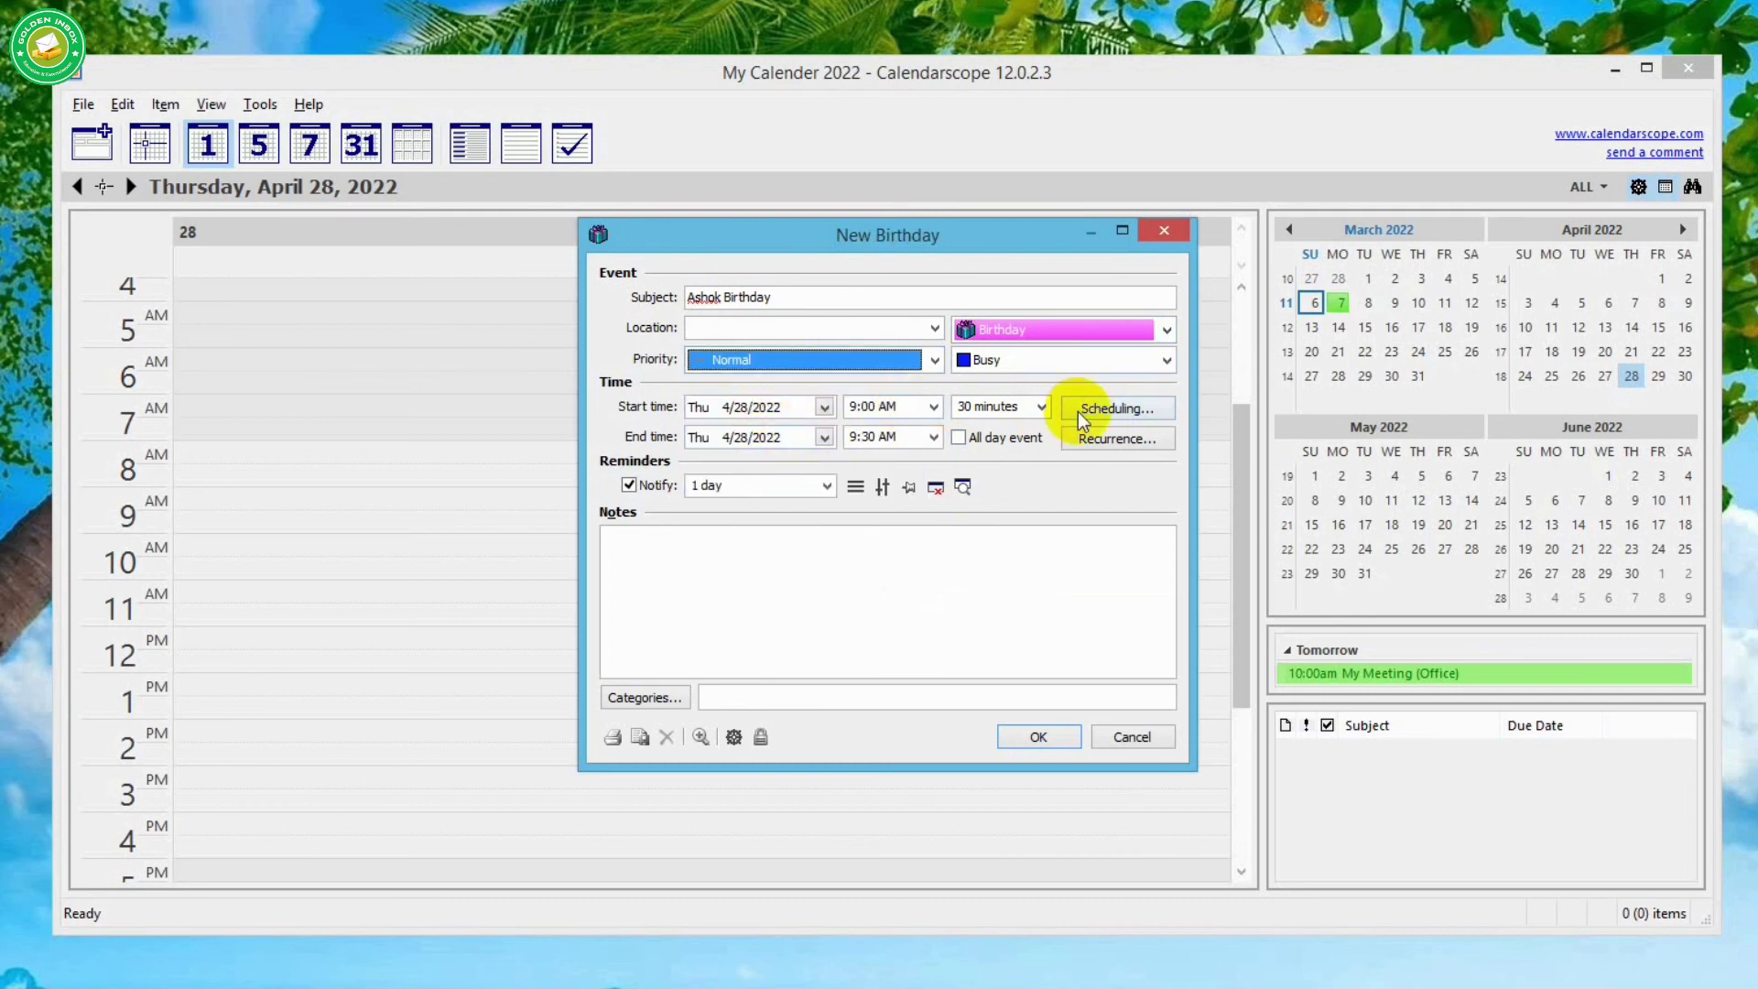
- Keep the 1-day reminder, add a 'Birthda' note, tag it Gifts, and save the event
click(827, 486)
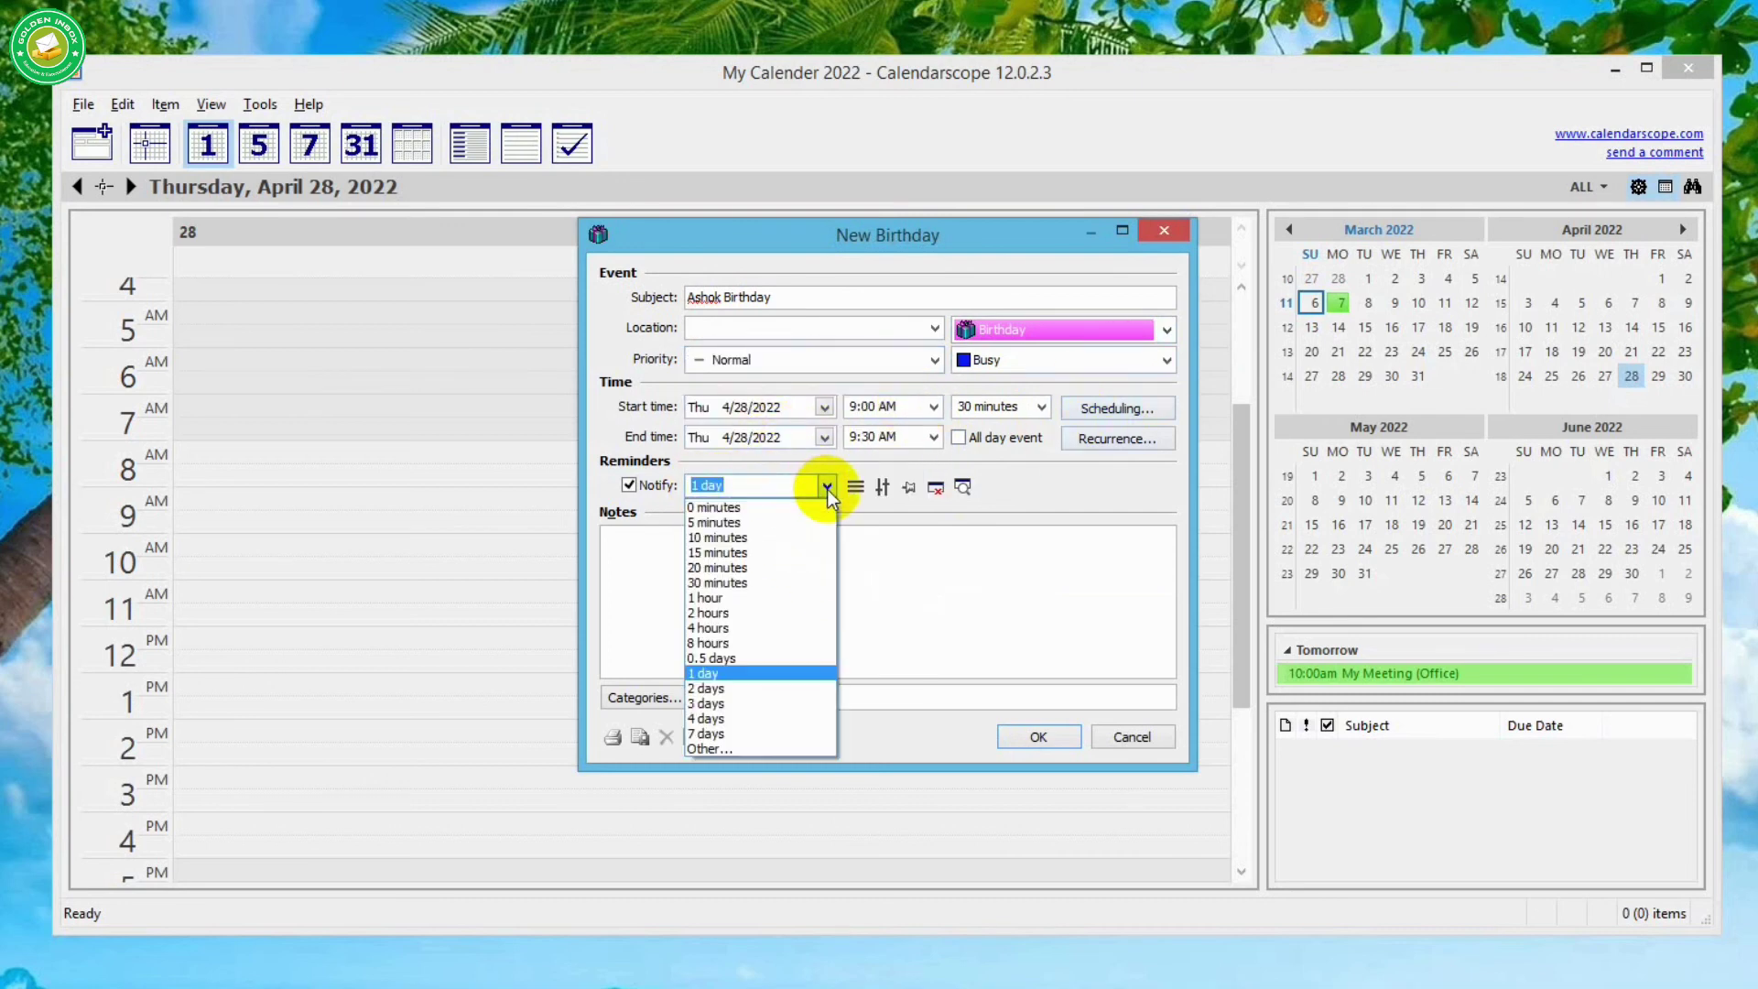
click(827, 486)
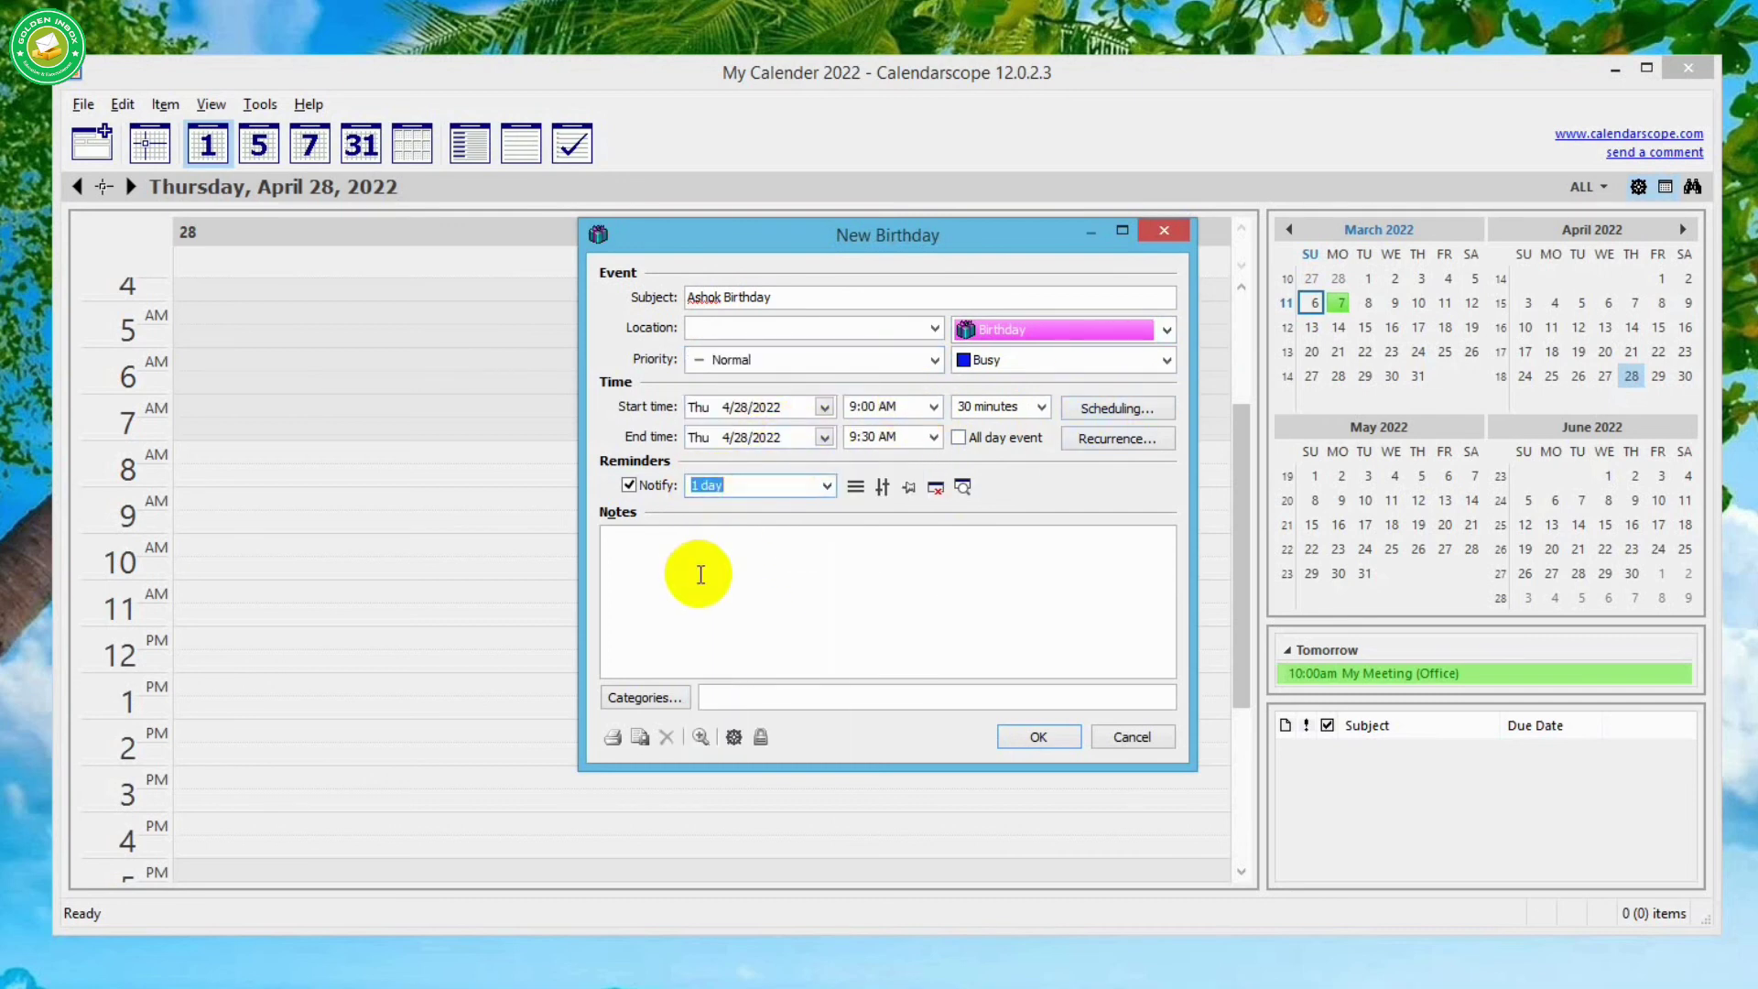
click(701, 574)
text(Birthday wish)
click(645, 698)
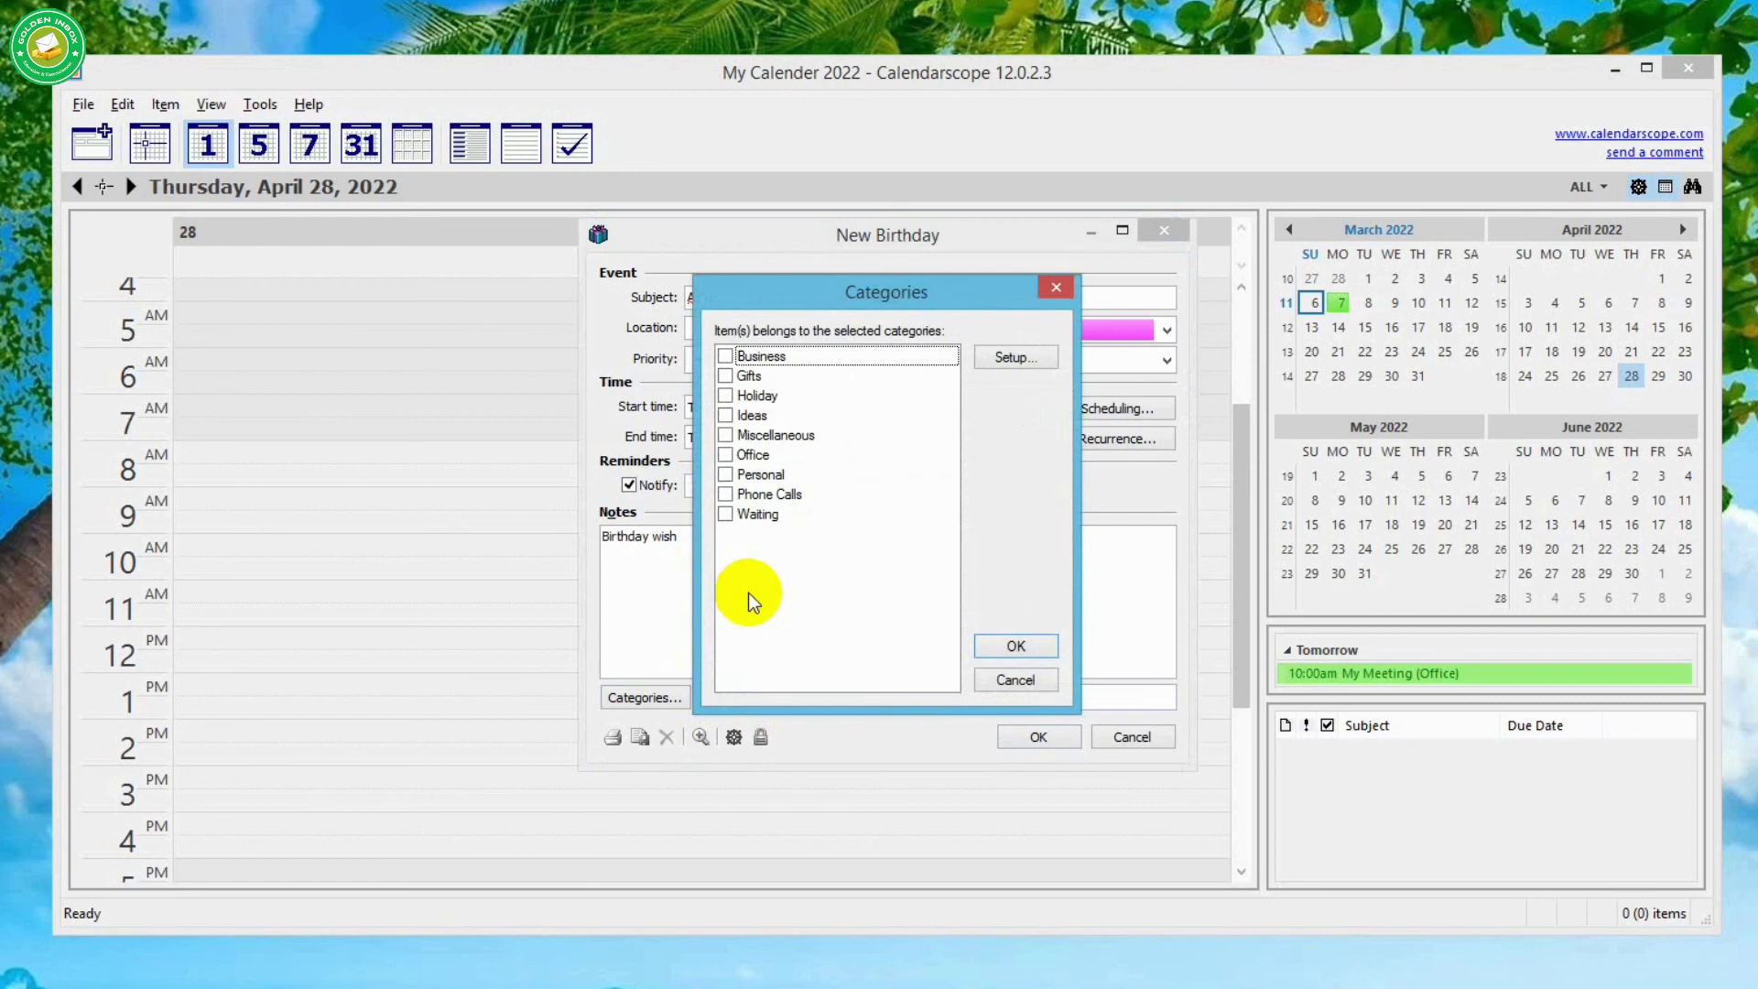
click(726, 375)
click(1015, 645)
click(1038, 736)
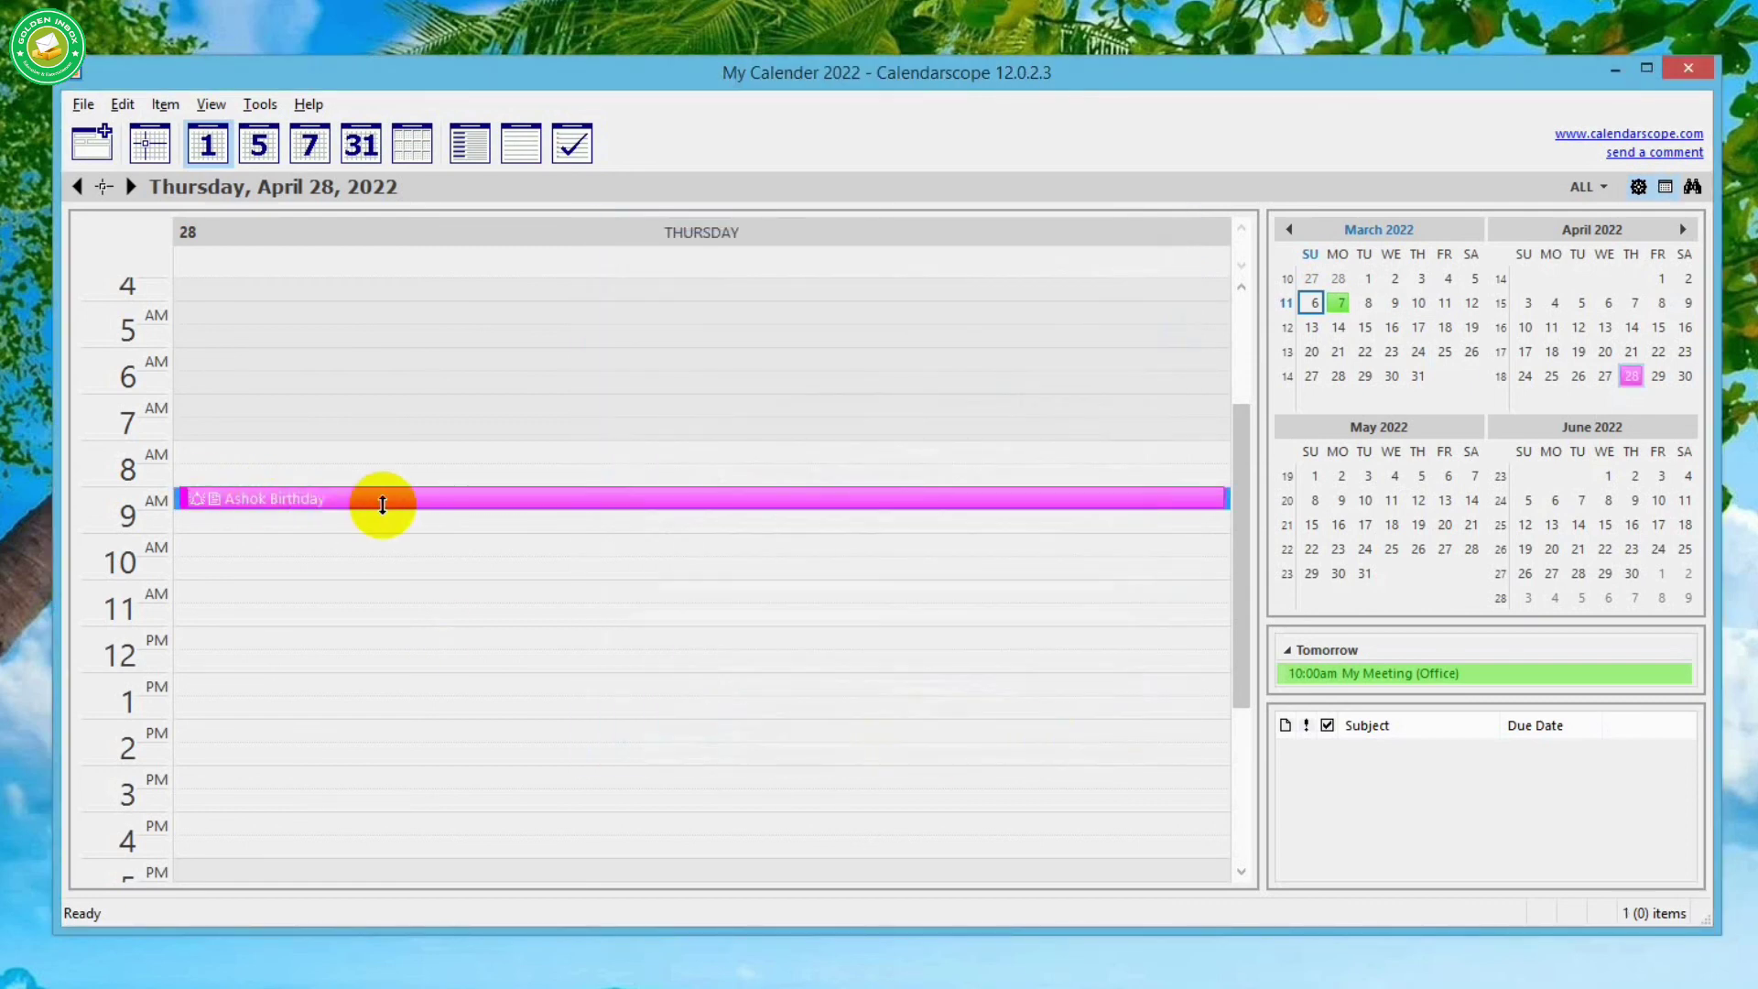
- Cycle through the 30-day list, Event List, Tasks, Year and March month views, ending on Event List
click(470, 143)
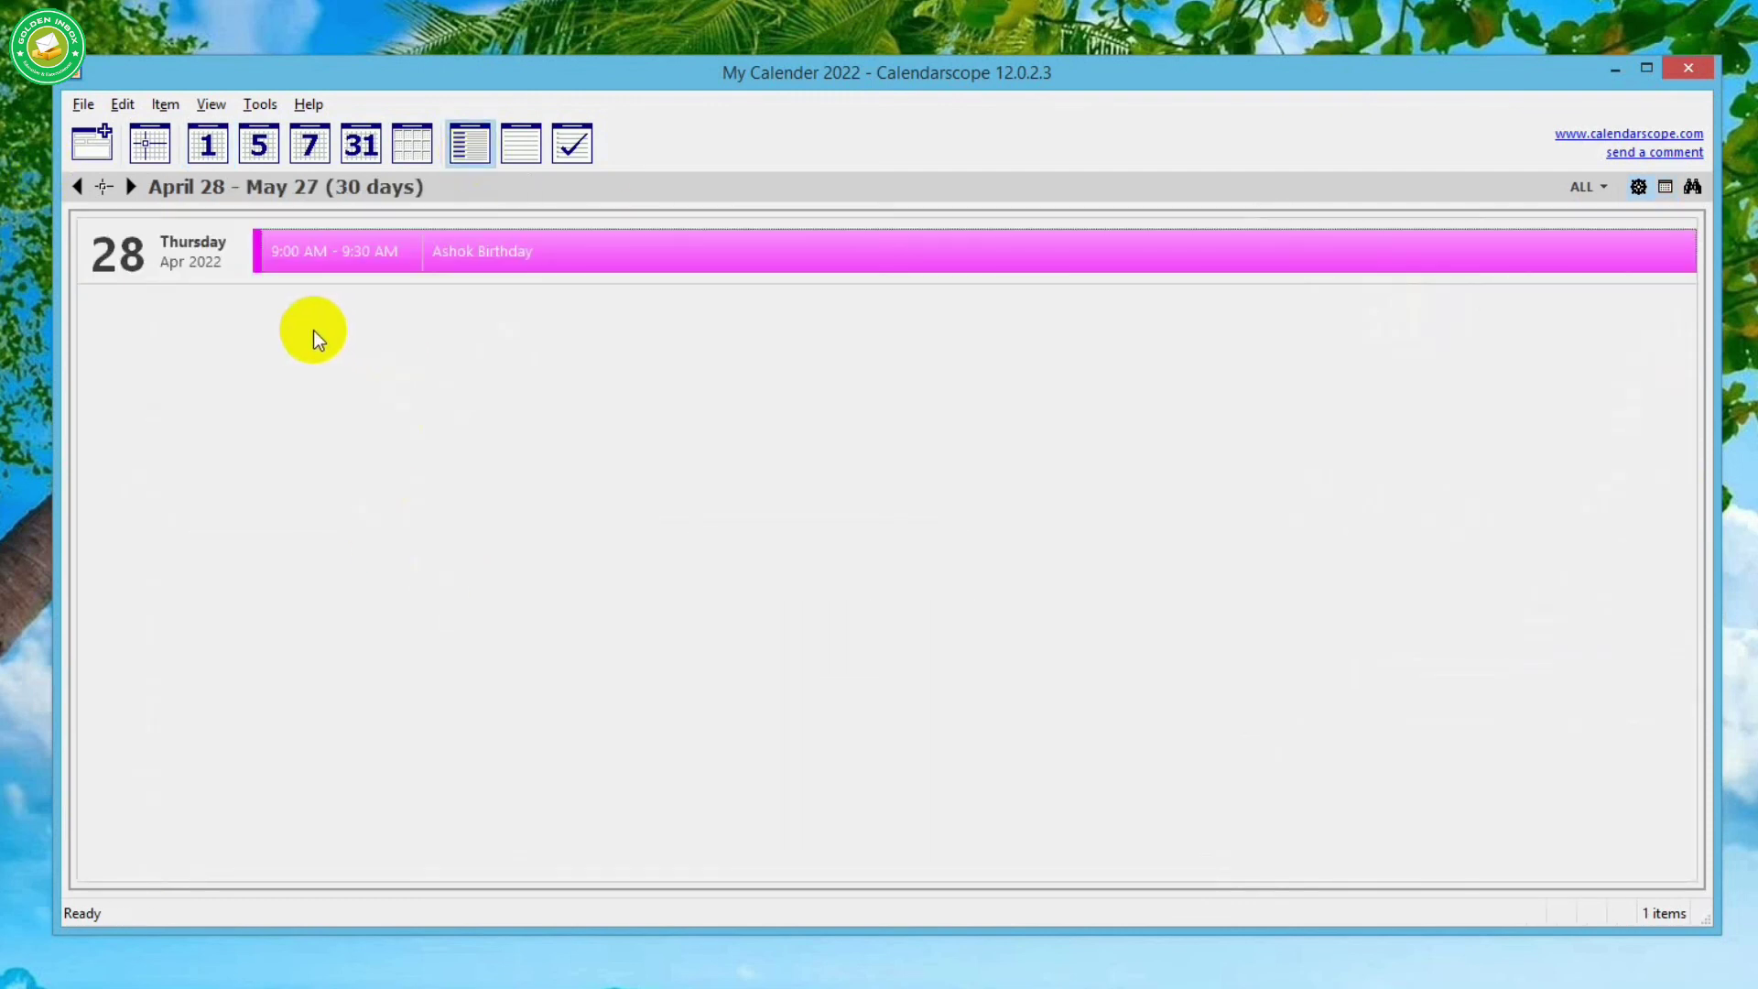
click(523, 148)
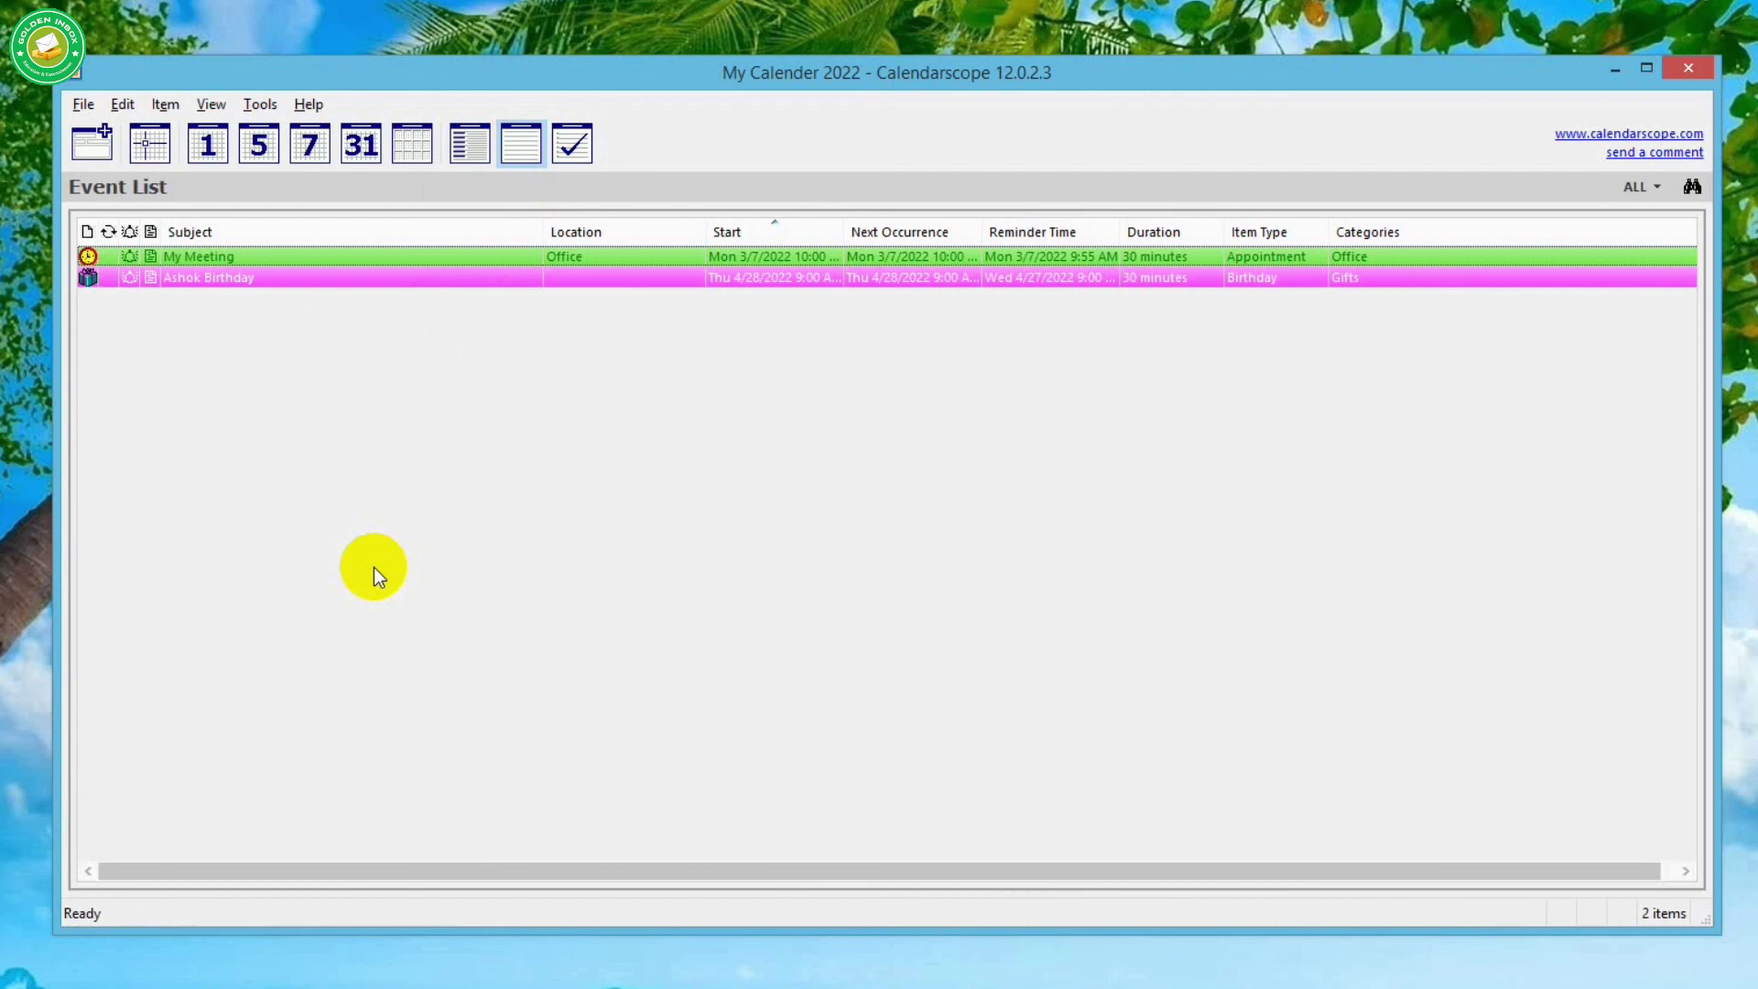
click(572, 144)
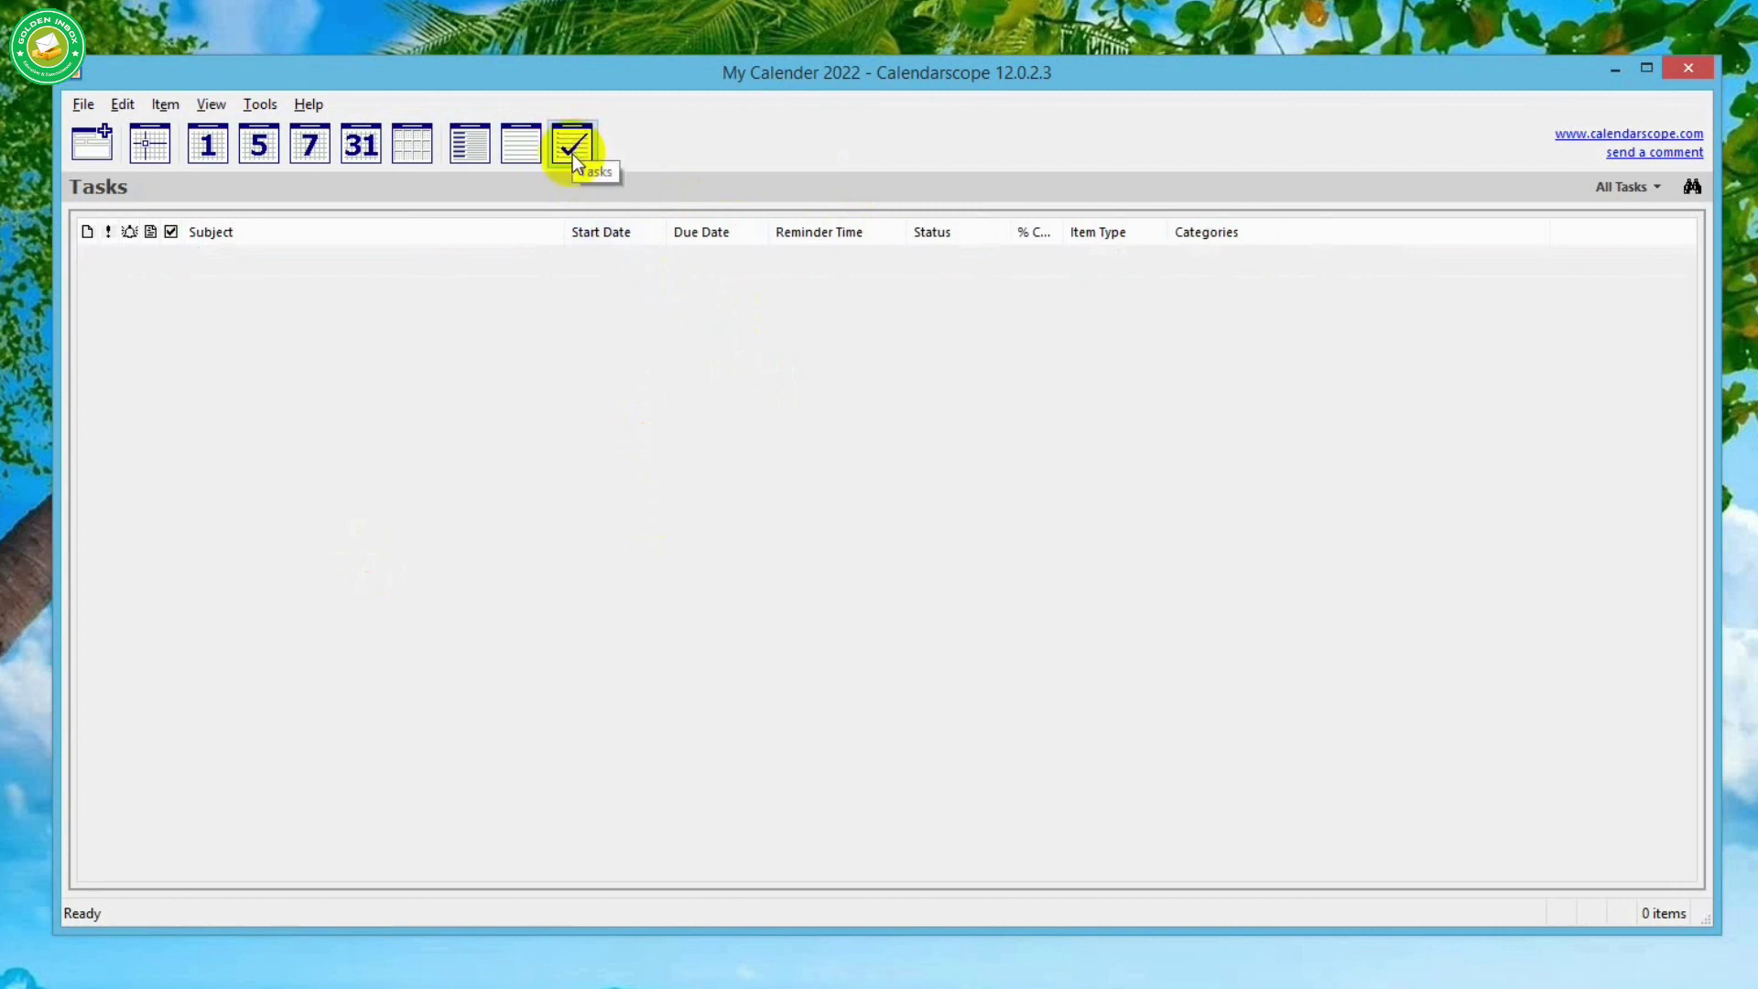
click(521, 144)
click(414, 145)
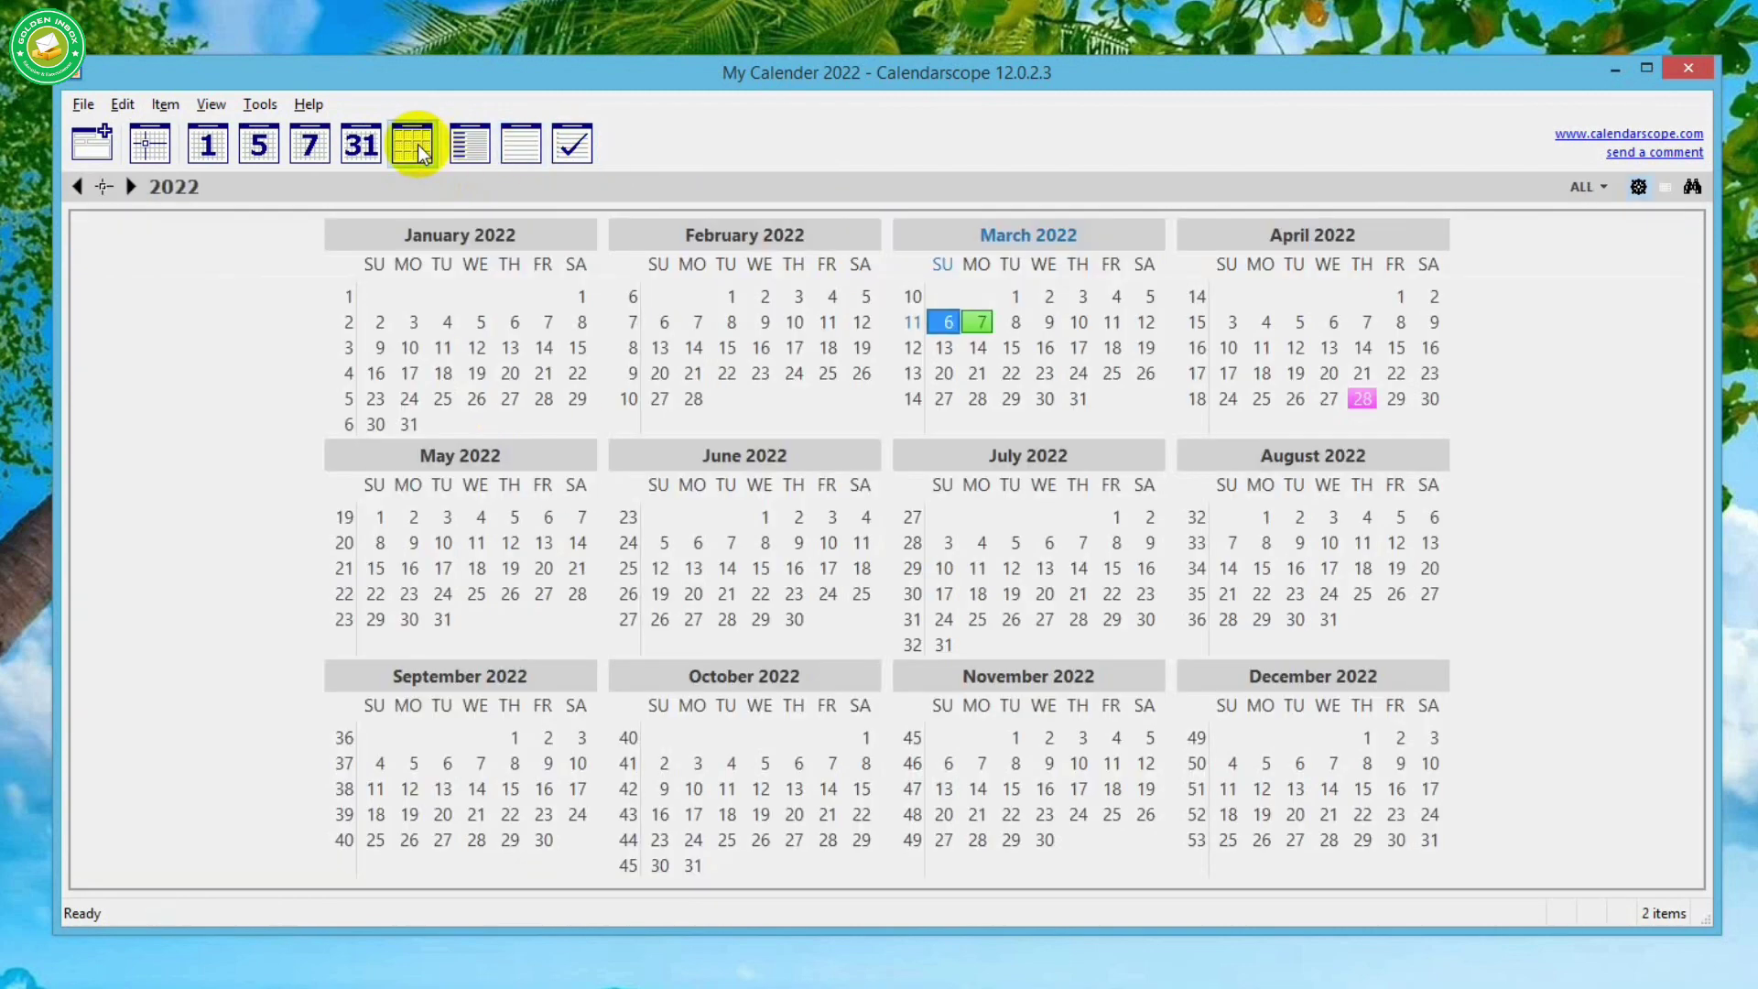
click(417, 149)
click(470, 146)
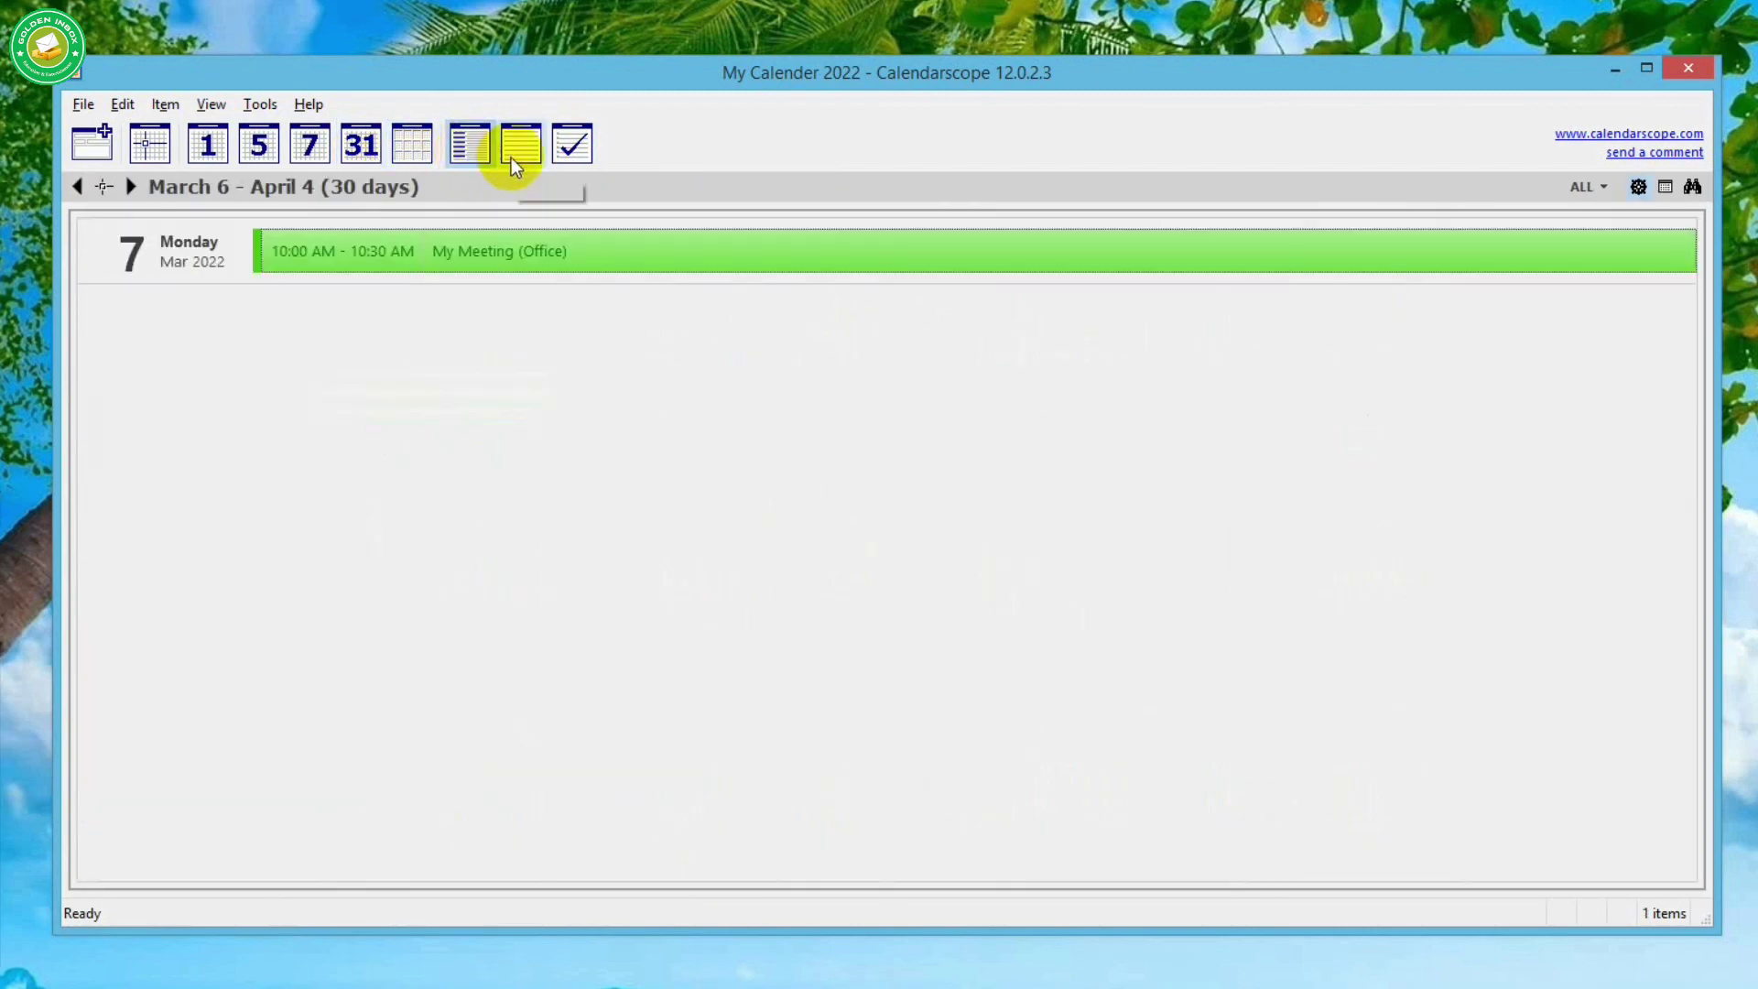
click(513, 155)
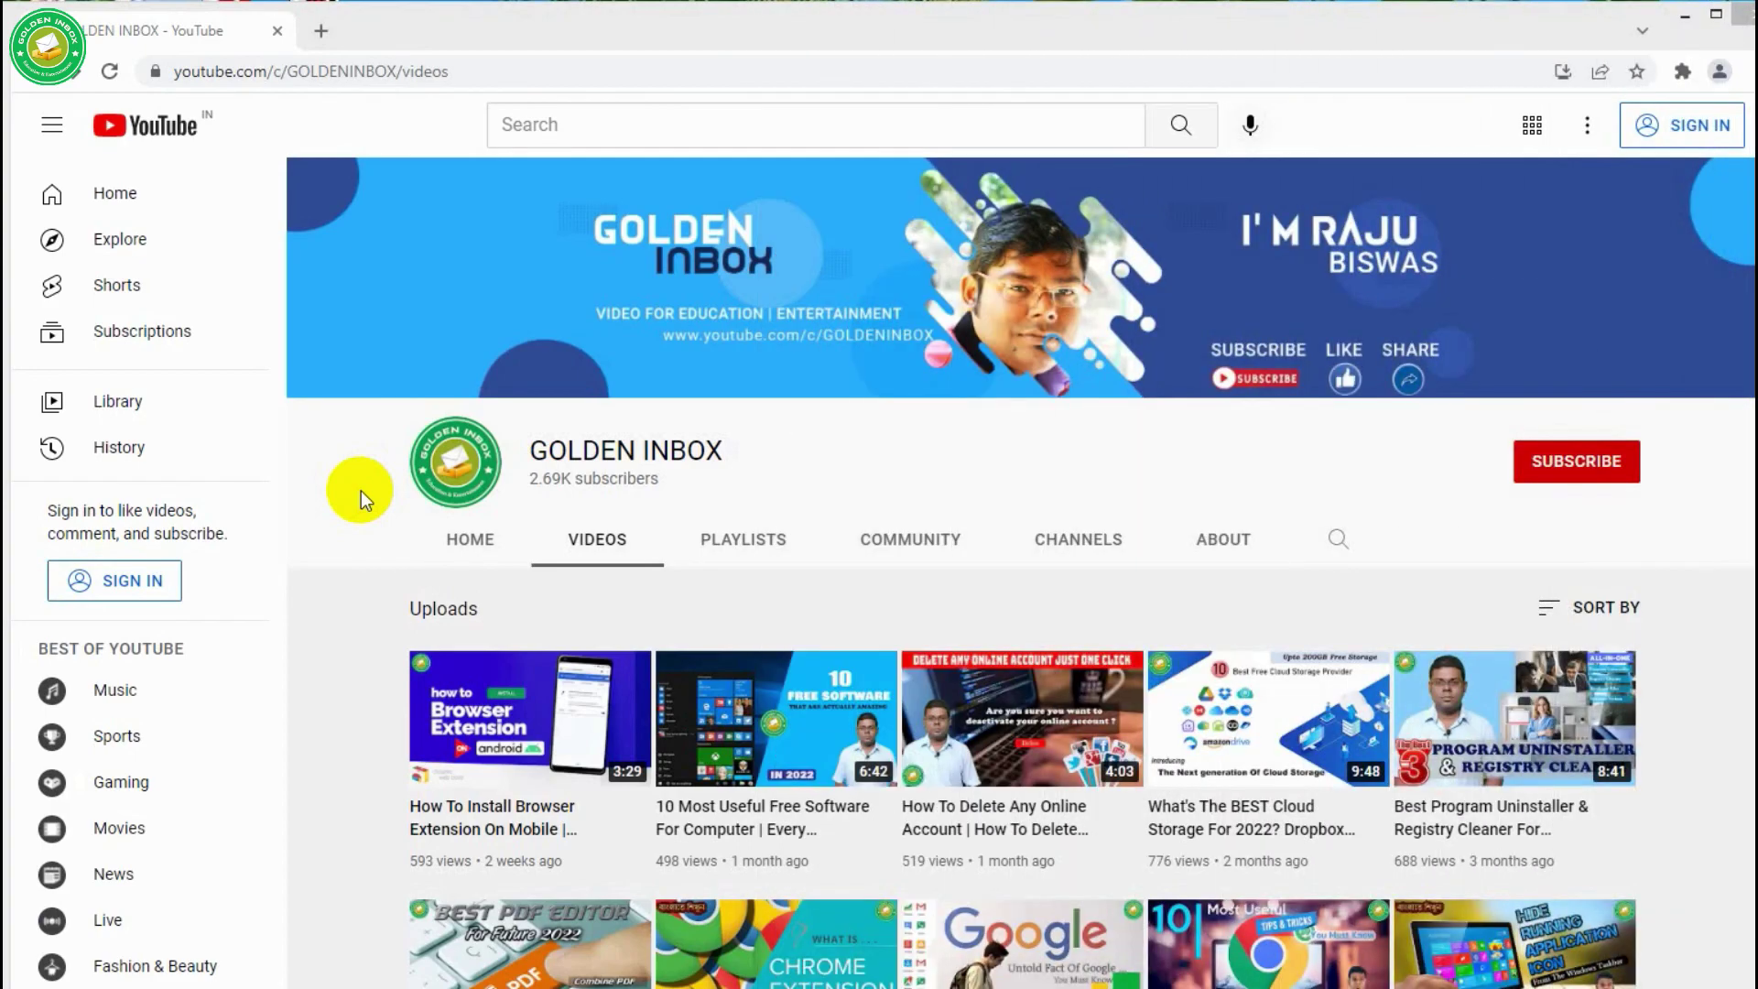
- In the browser, play the channel's '10 Most Useful Websites on the Internet' video from its Videos page
click(1053, 20)
scroll(1062, 818, down, 15)
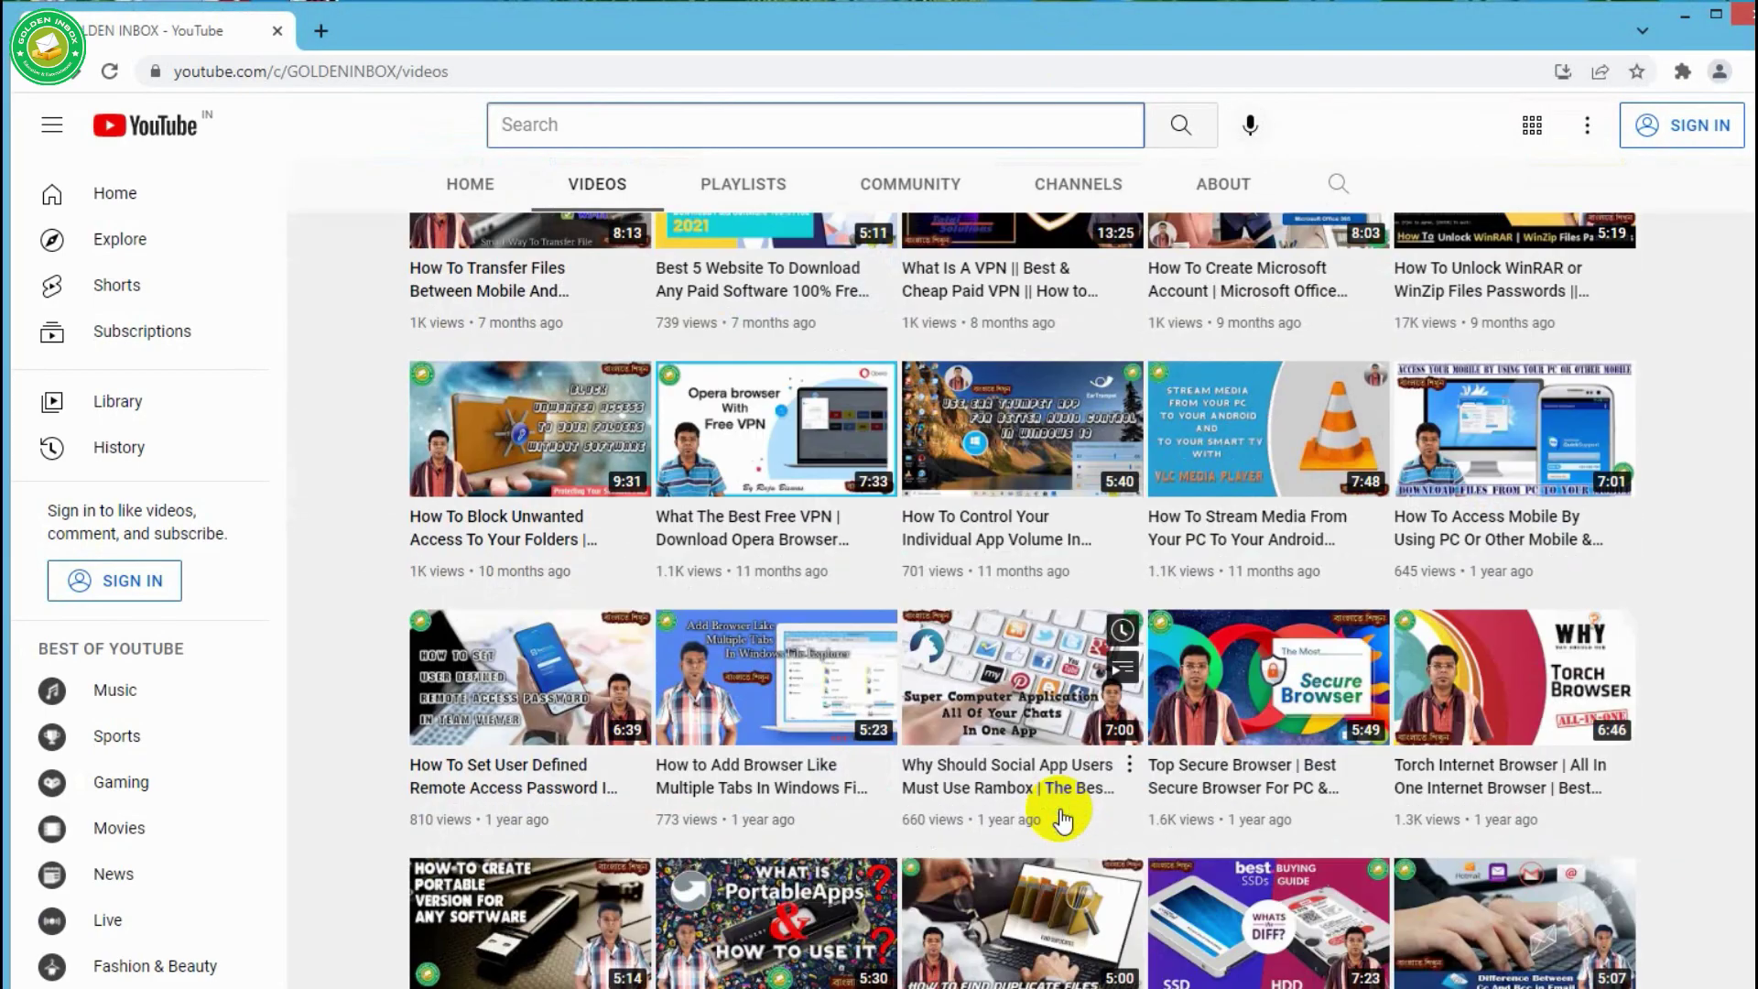
scroll(1062, 817, down, 9)
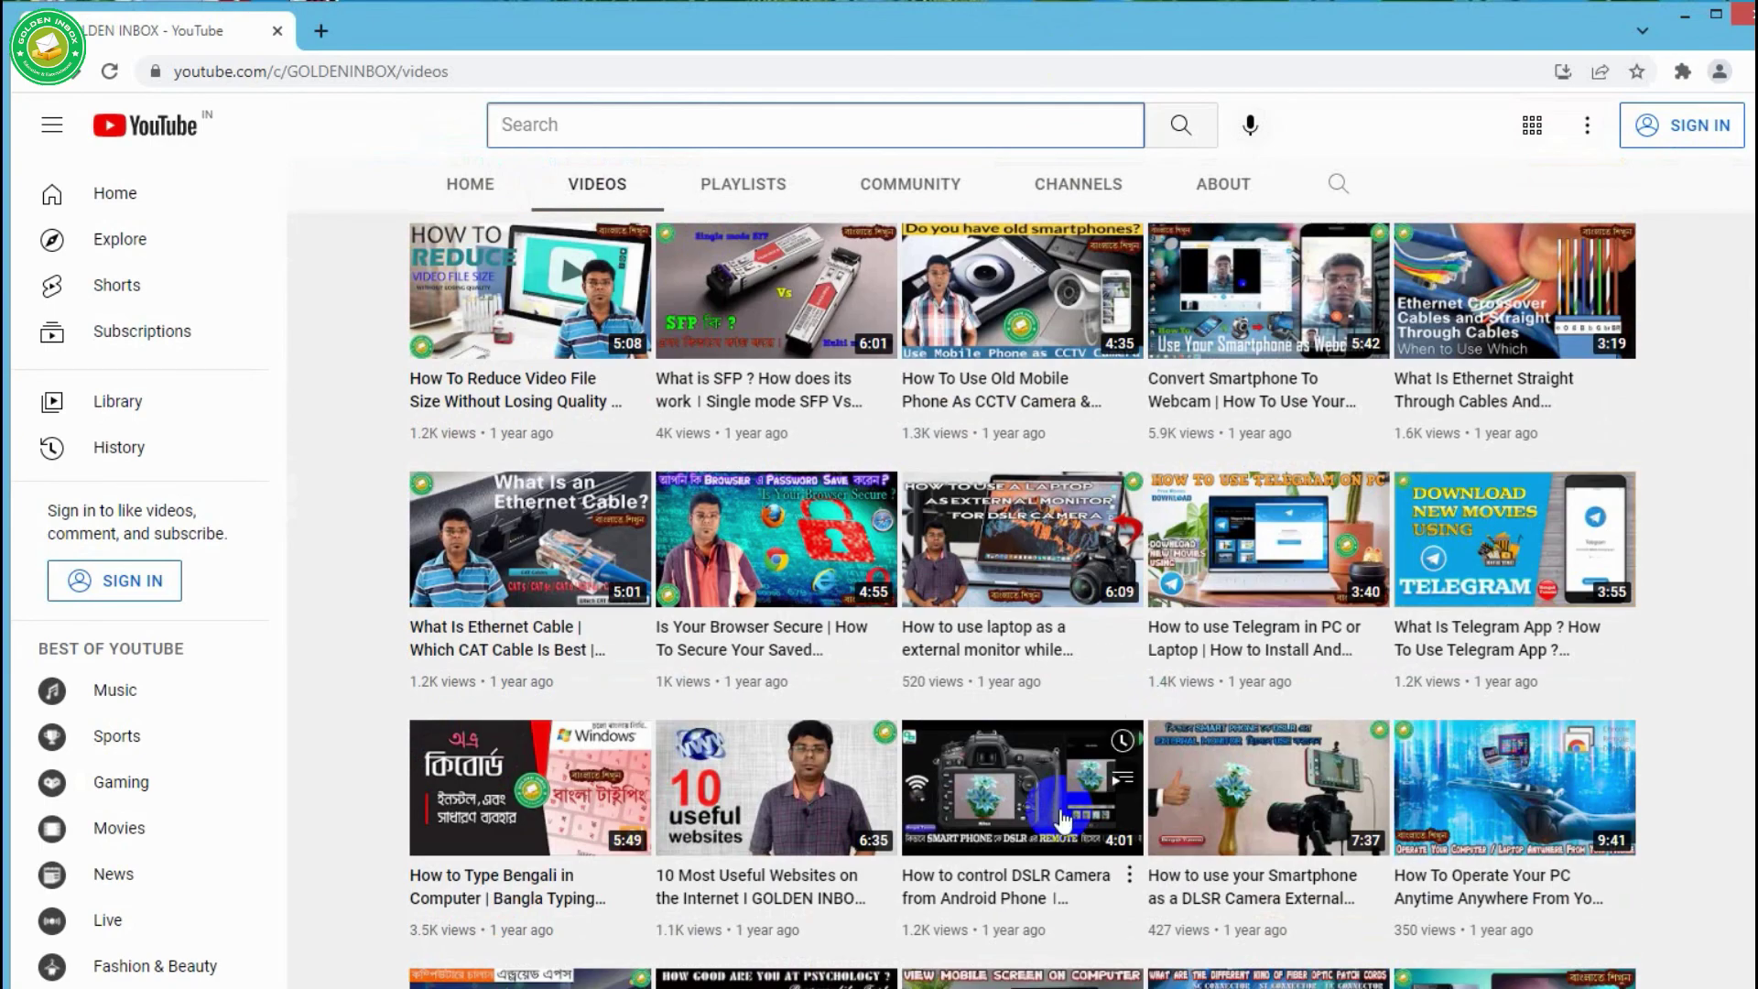
click(716, 777)
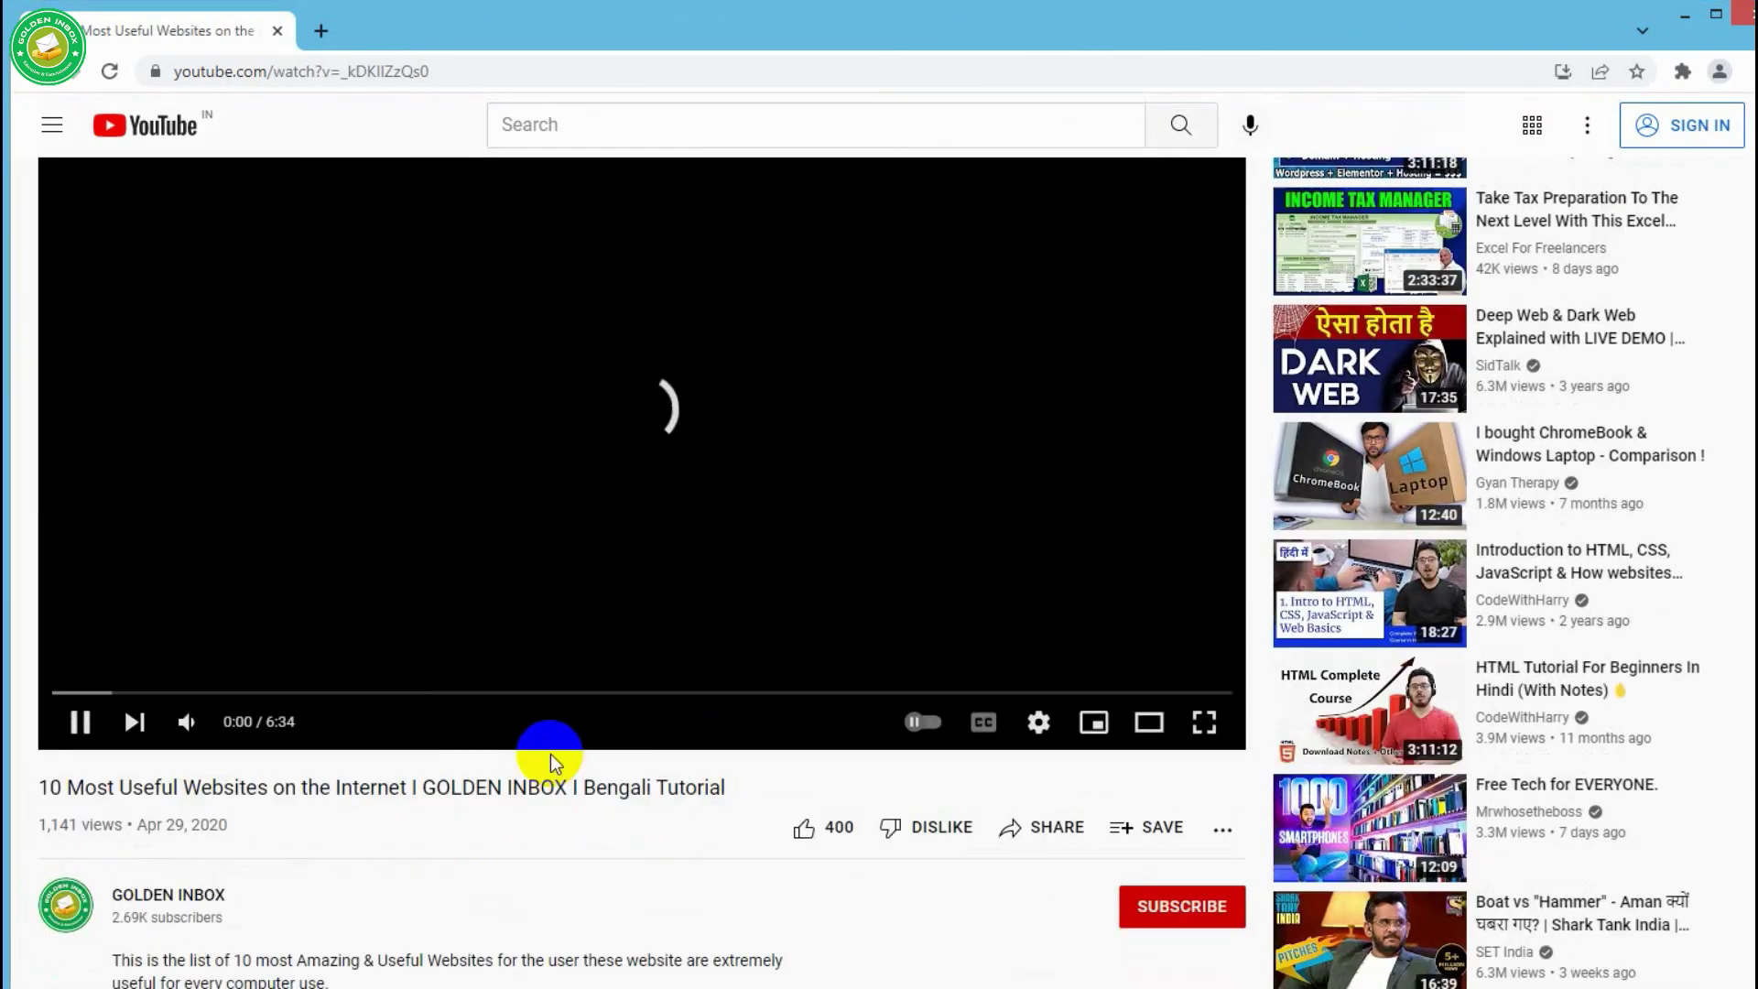